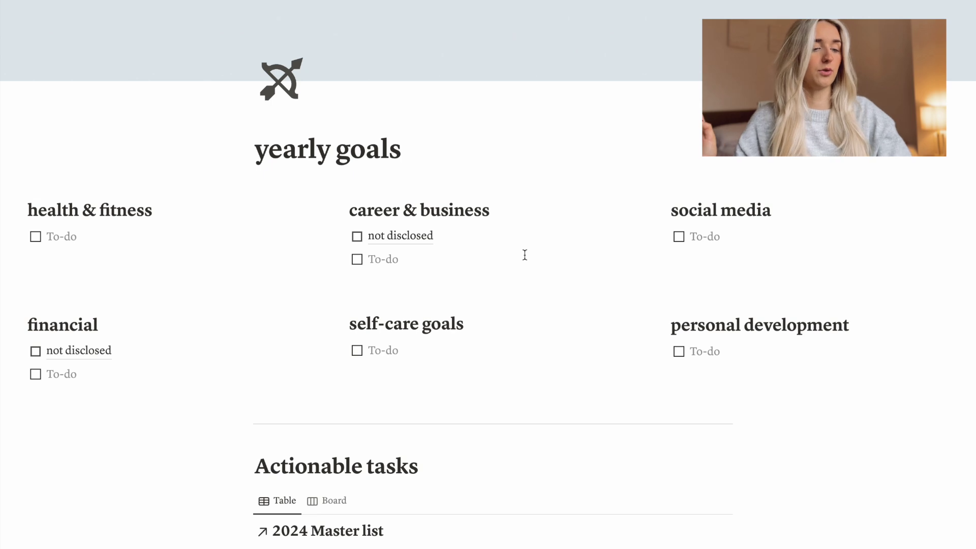
Add the to-dos "Exercise (min) 3x per week" and "Run (min) 1x per week" under health & fitness.
left_click(88, 245)
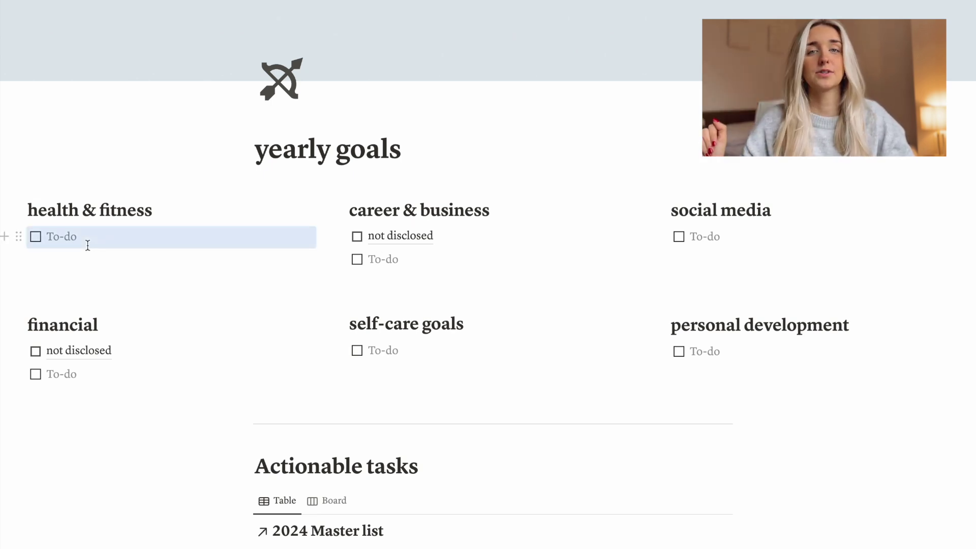
left_click(70, 243)
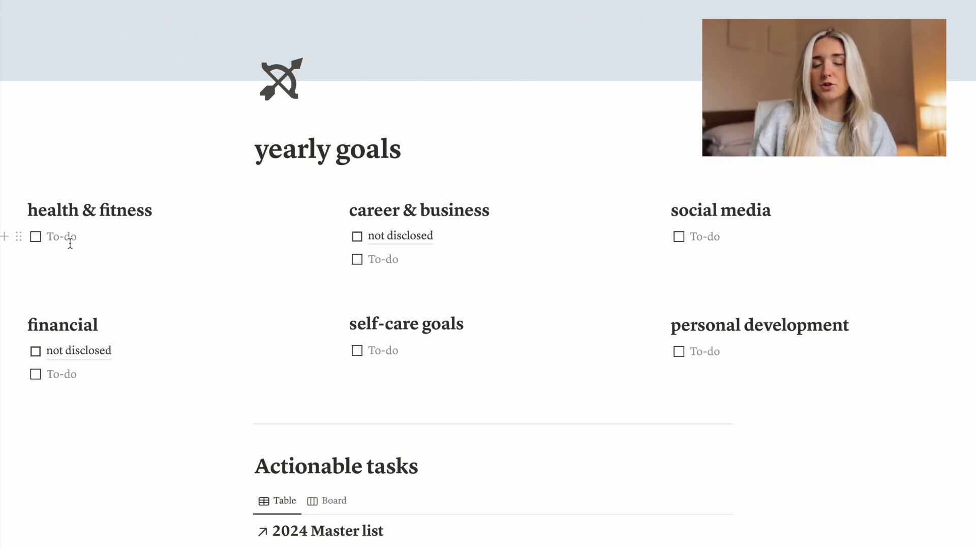
key("Escape")
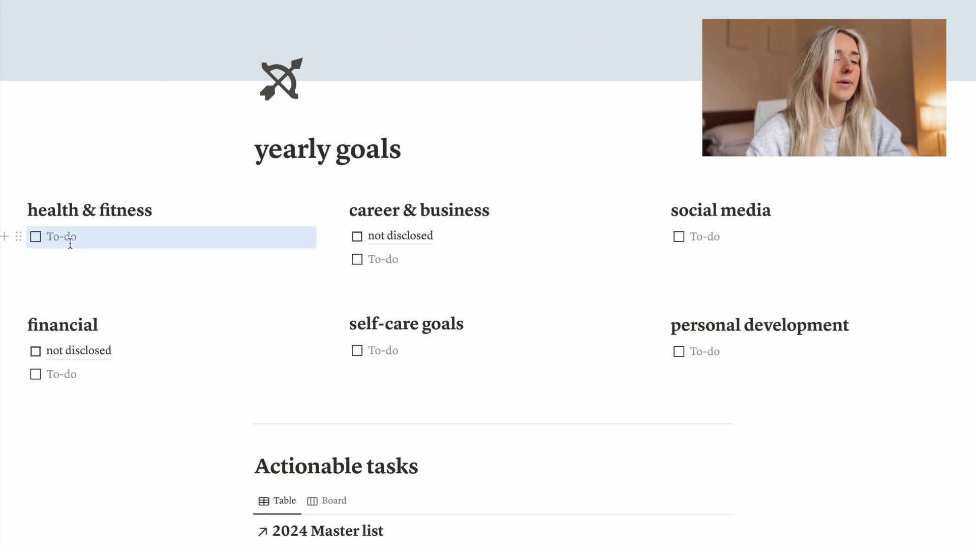
left_click(64, 238)
scroll(488, 274, "up", 1)
type("Exercise (min) 3x per week")
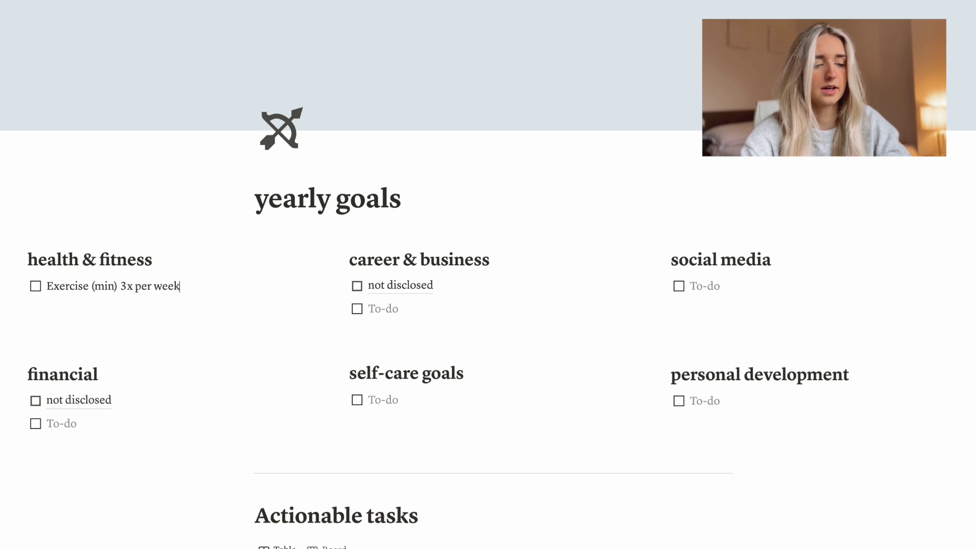
key("Return")
type("Run (min) 1x per week")
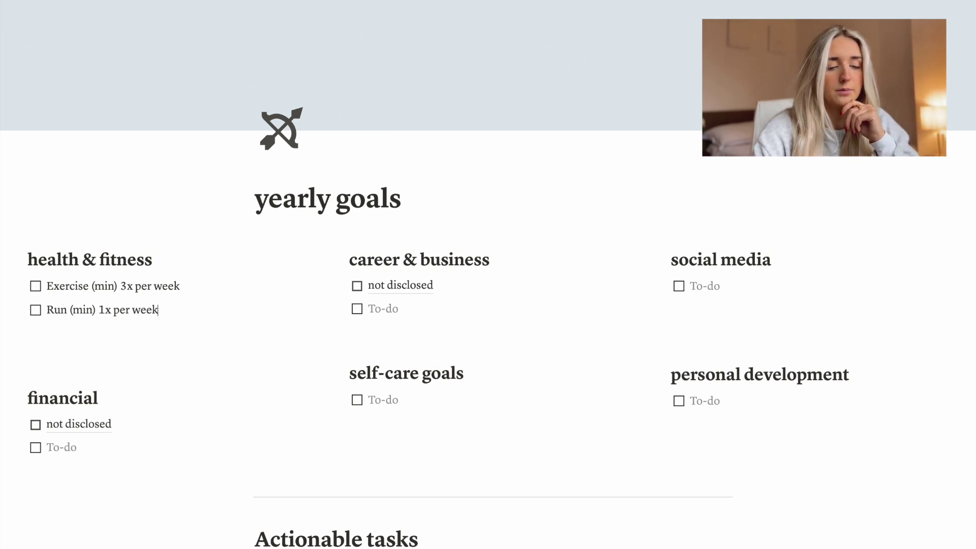
Add the to-dos "Try 12 new recipes" and "Go to a run club" to the health & fitness list.
key("Return")
type("Try")
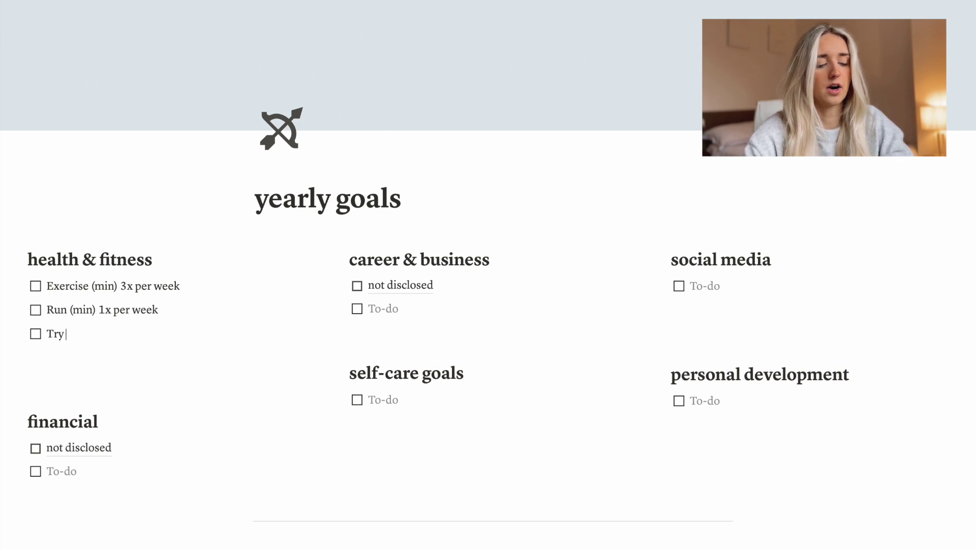
type(" 12 new recipes")
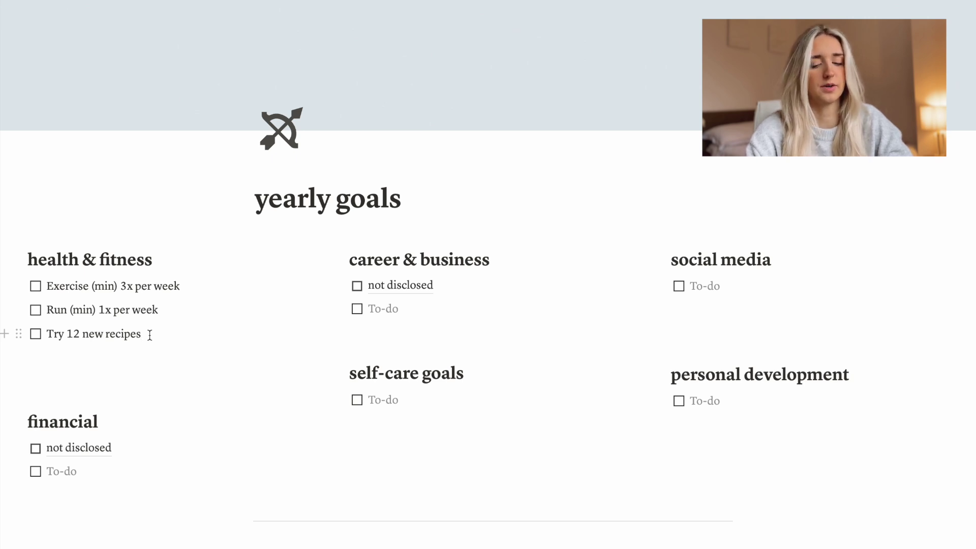
key("Return")
type("Go to a run club")
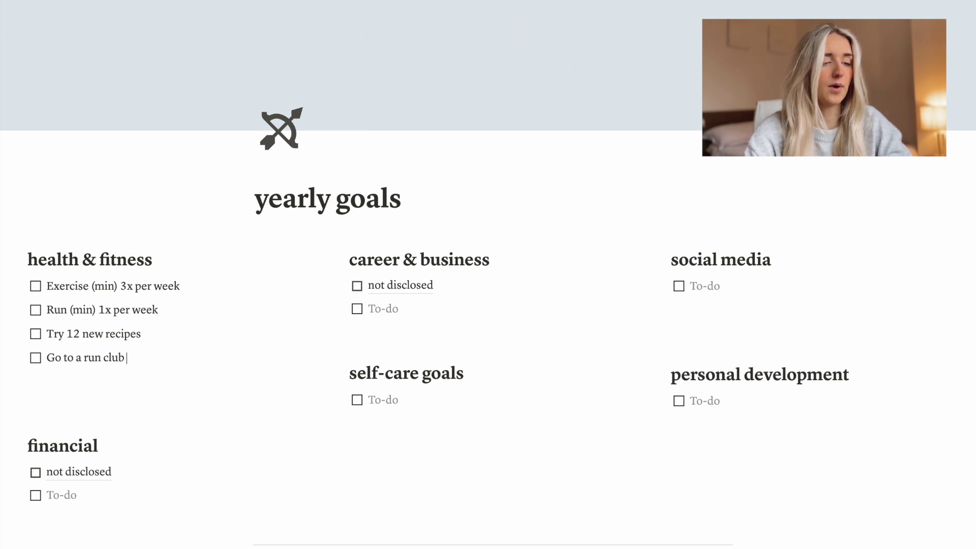
Add the to-do "Look into vitamins and supplements" at the end of the health & fitness list.
key("Return")
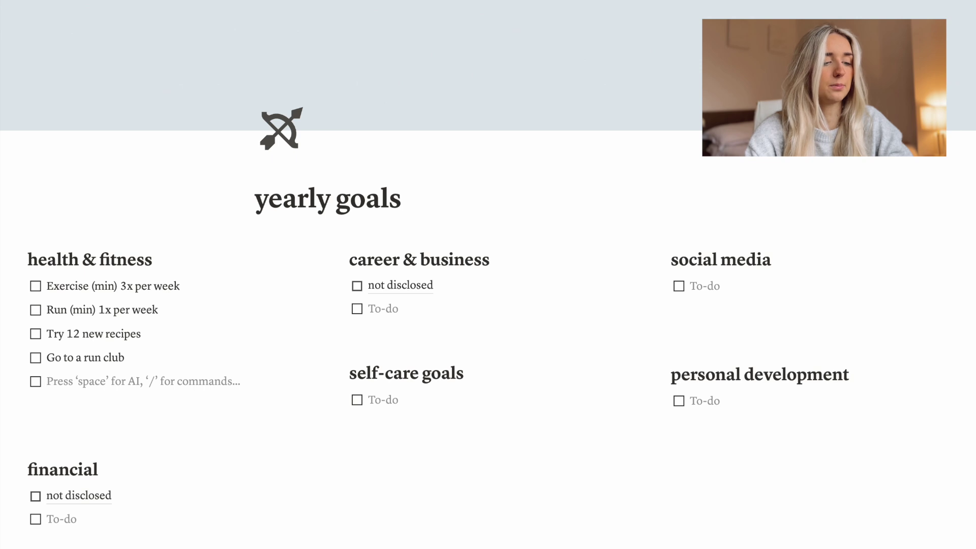
type("Look into")
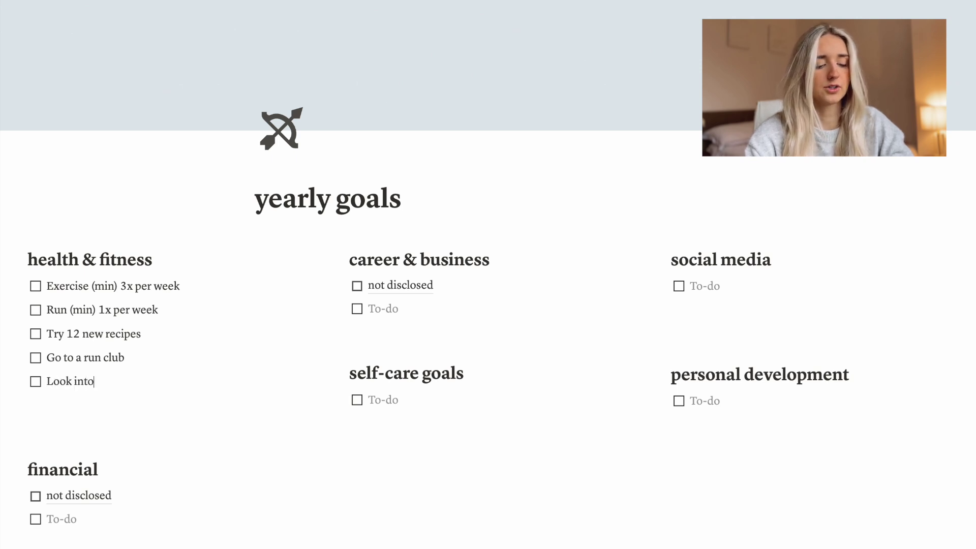
type(" vitamins and sup")
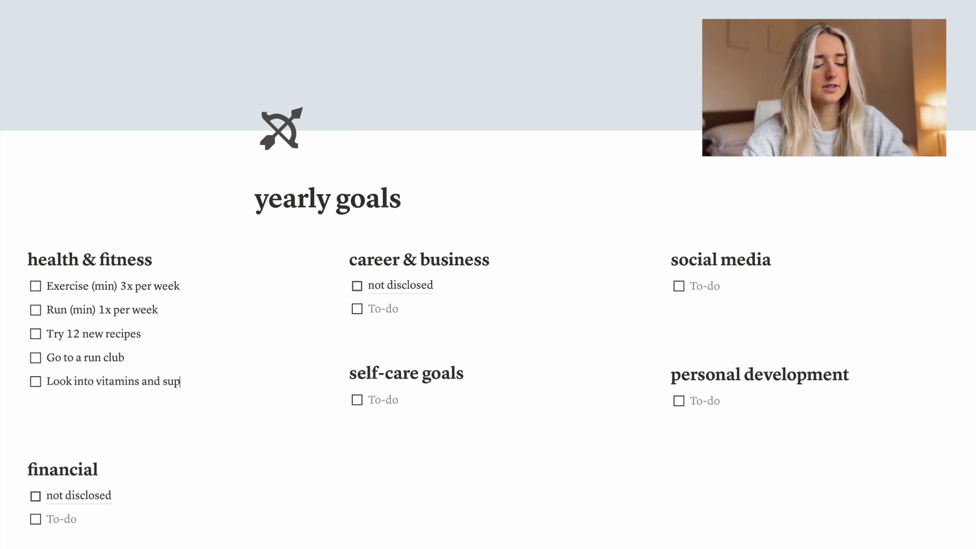
type("plements")
Fill in the empty to-do under social media with "Reach 50k subscribers".
scroll(140, 367, "down", 1)
scroll(140, 367, "down", 1)
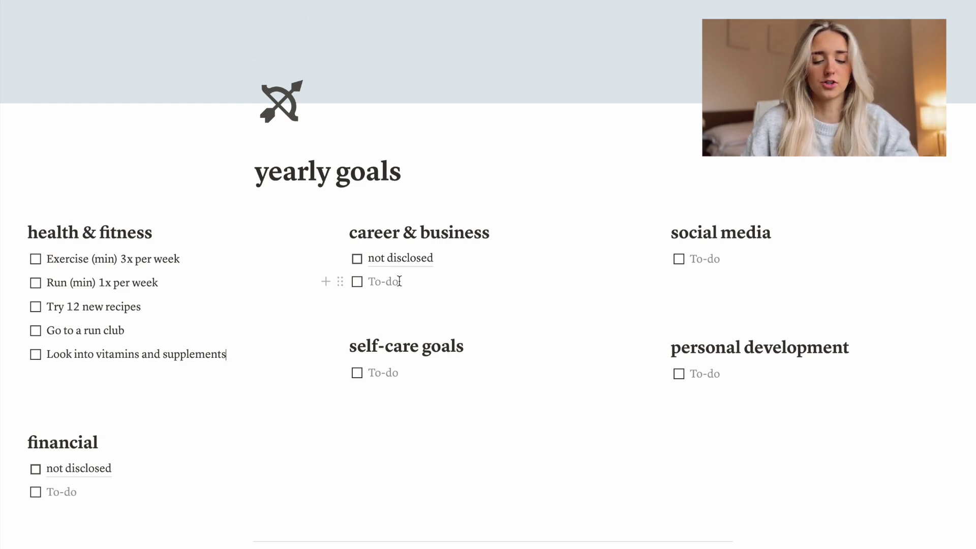
left_click(714, 261)
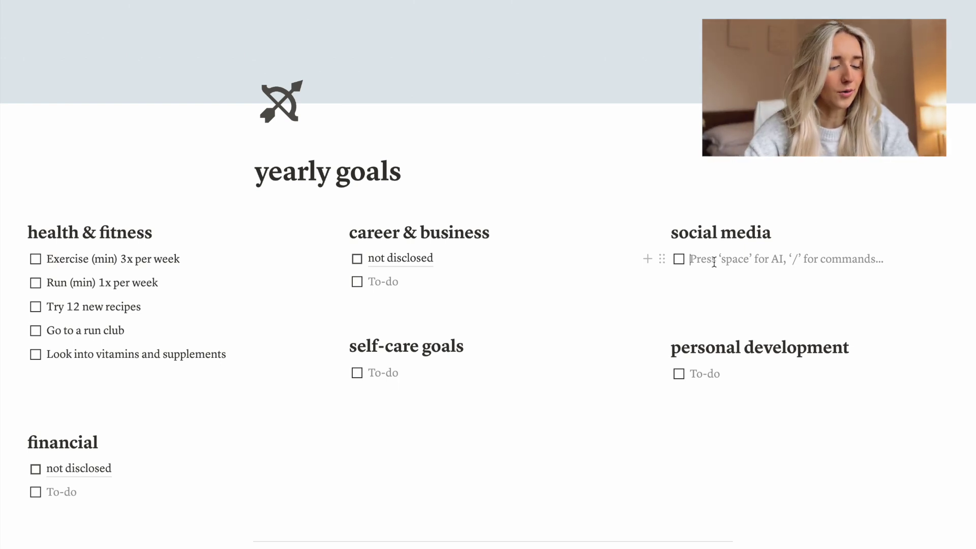
type("Reach")
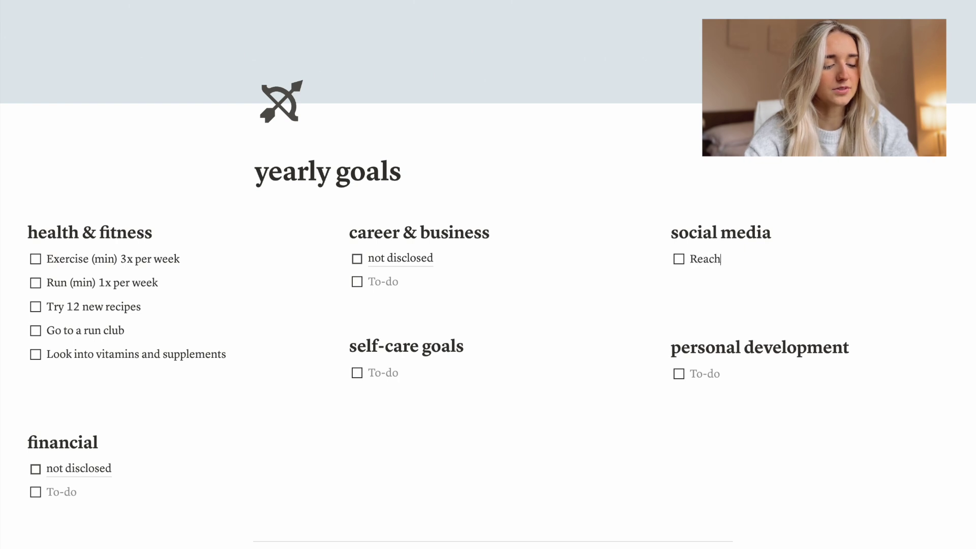
type(" 50k sub")
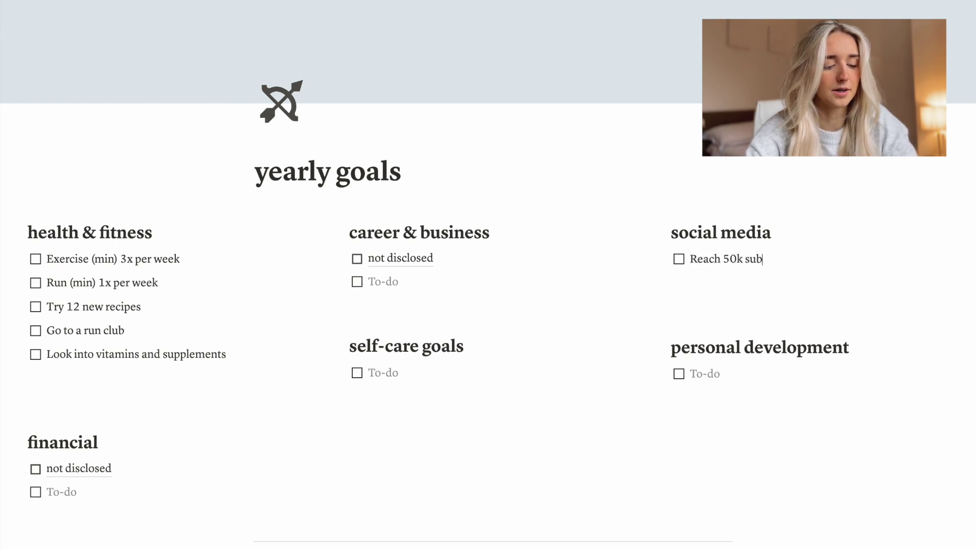
type("scribers")
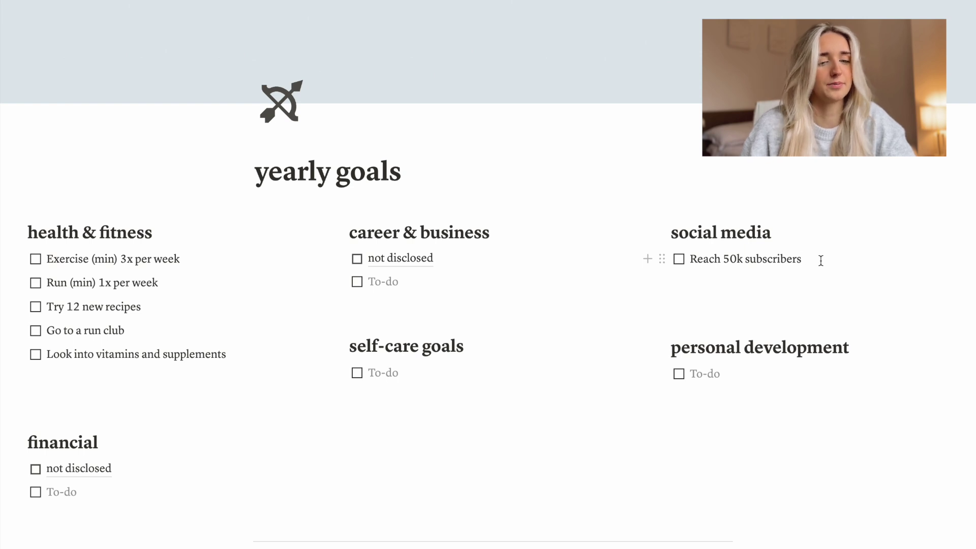
Add the to-dos "Have 4 viral youtube videos" and "Post 1 youtube video a week" to the social media list.
left_click(821, 261)
key("Return")
type("Have 4 ")
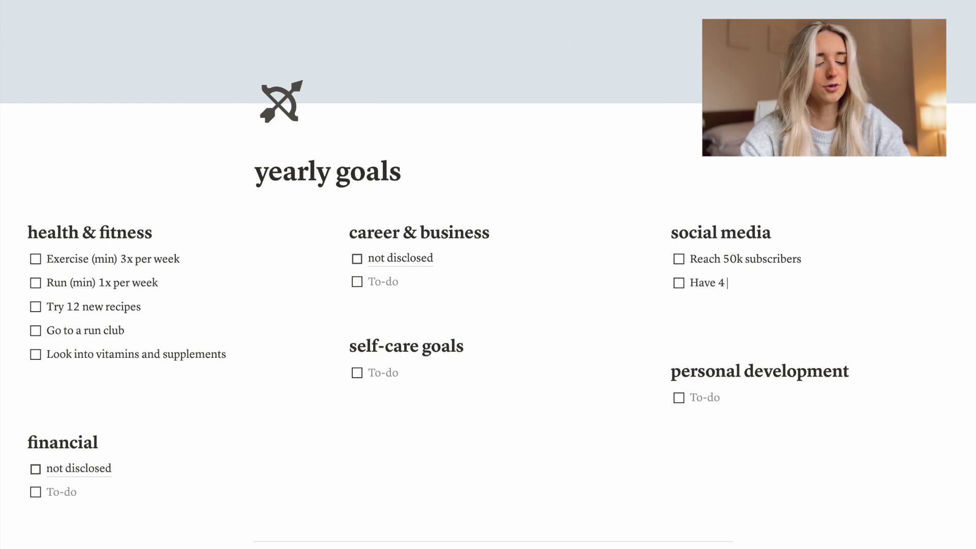
type("viral youtube videos")
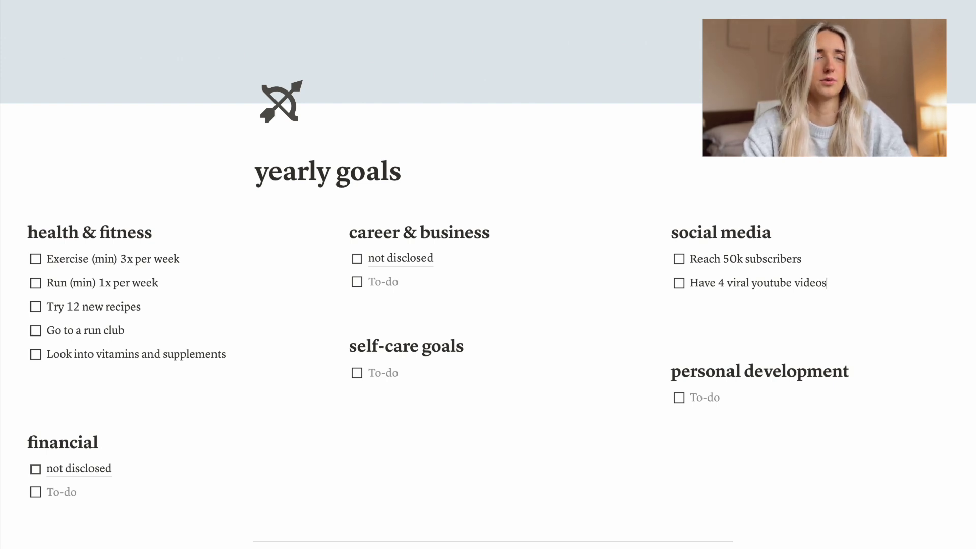
key("Return")
type("Post 1 youtube video a week")
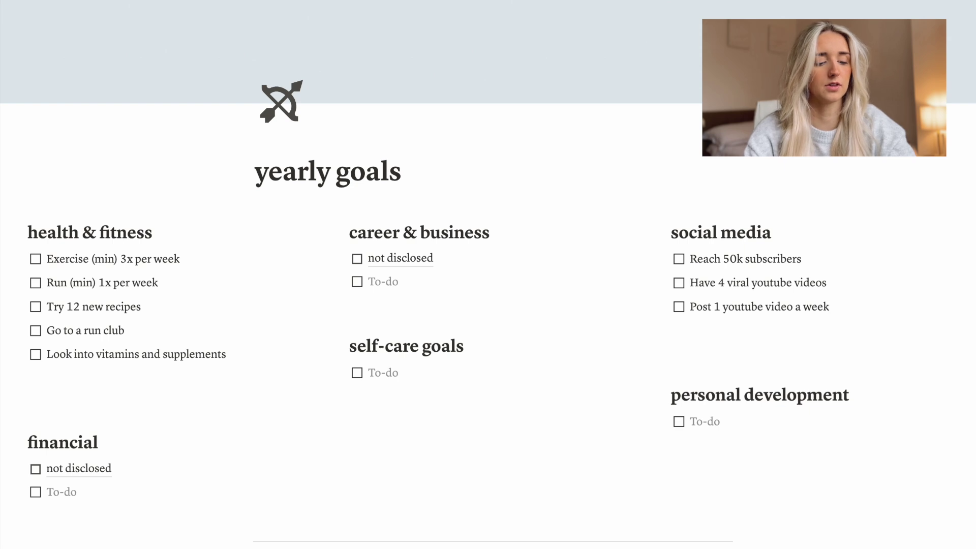
Add the to-do "Collab with an inspiring creator (min once)" to the social media list.
key("Return")
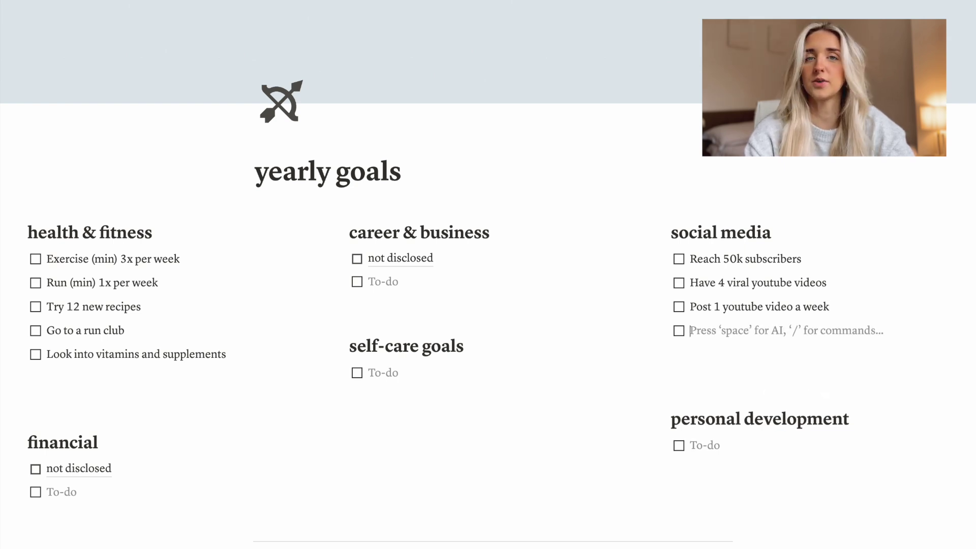
type("Co")
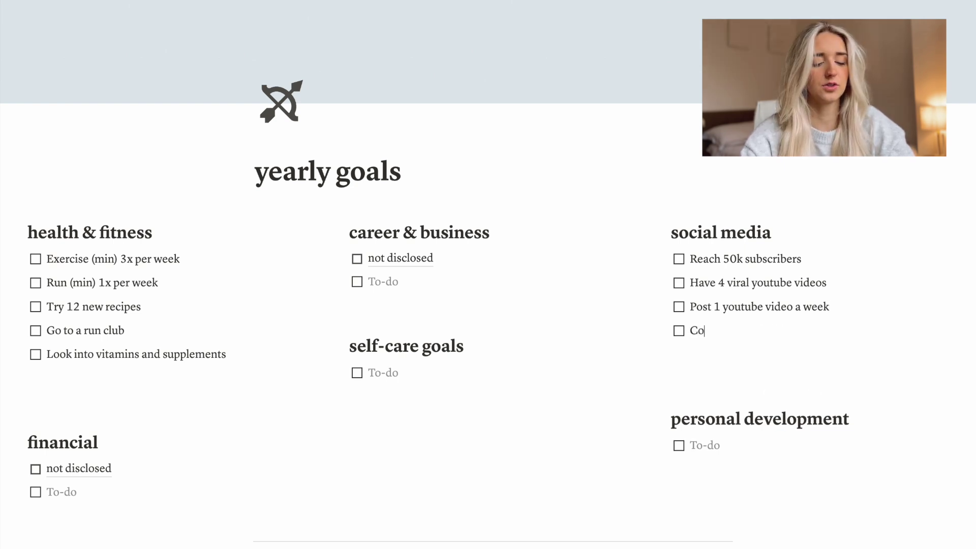
type("llab with an insp")
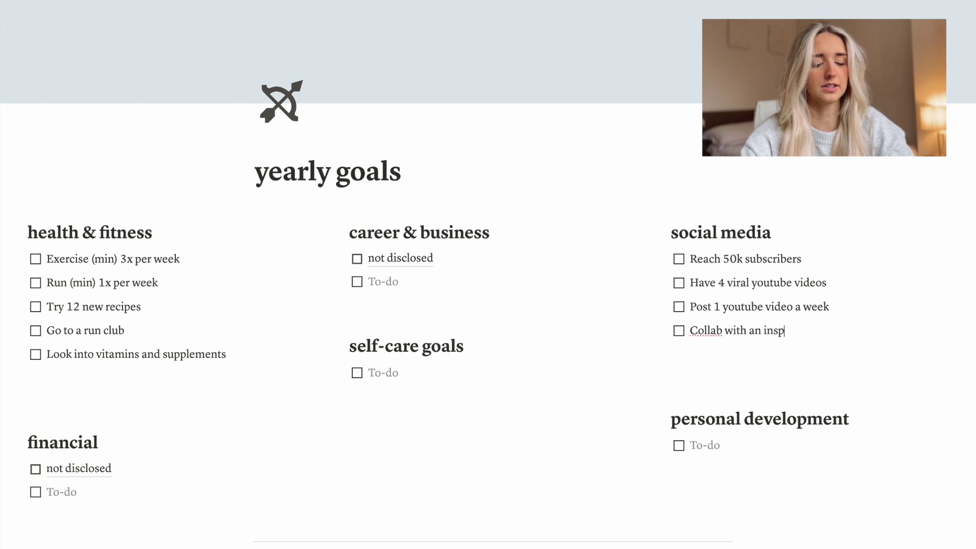
type("iring creator ")
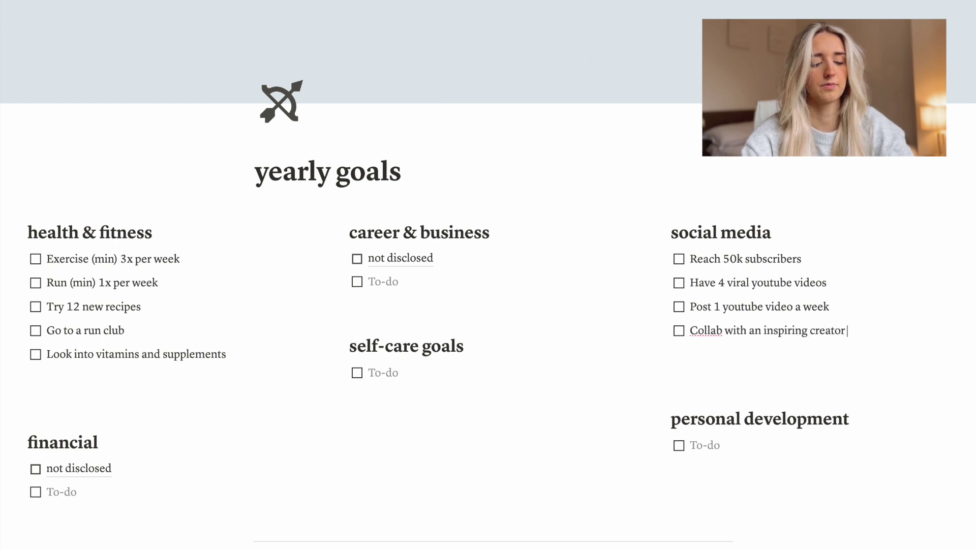
type("(min once)")
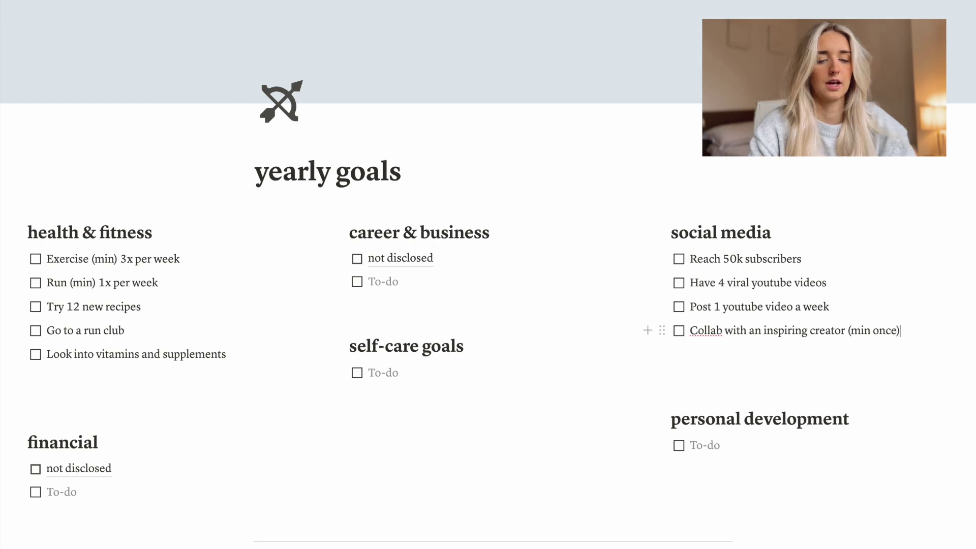
Add the to-do "Enforce a video creation process (e.g. filming days, editing slots etc.)" to the social media list.
key("Return")
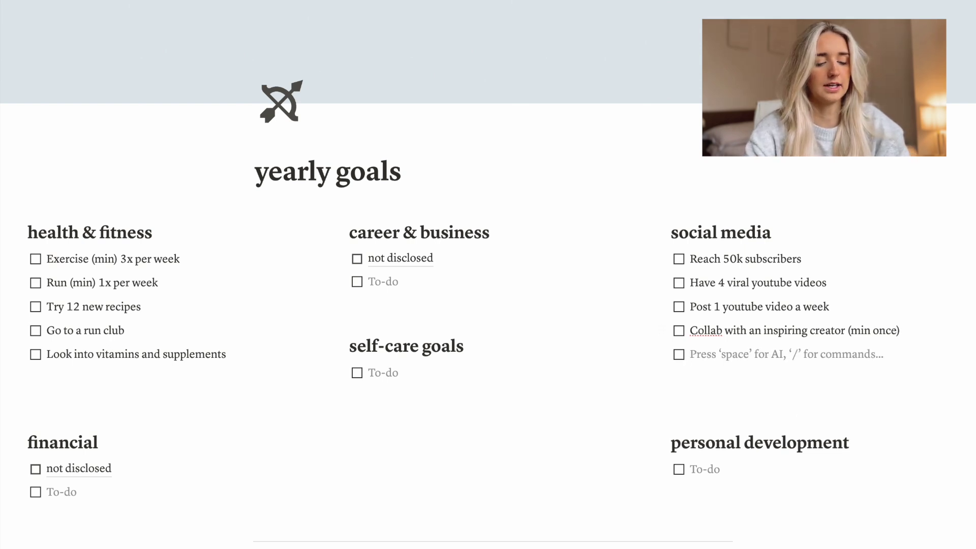
type("Enforce")
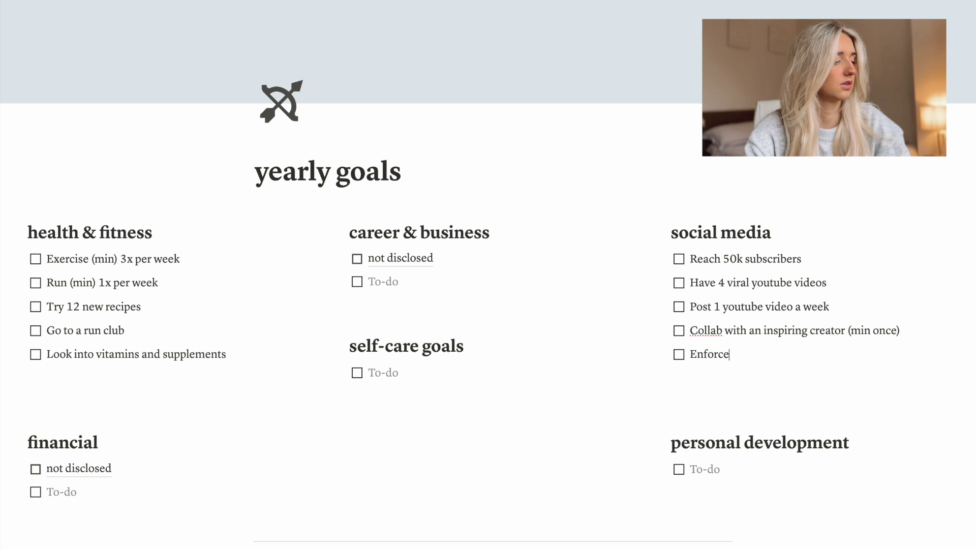
type(" a video")
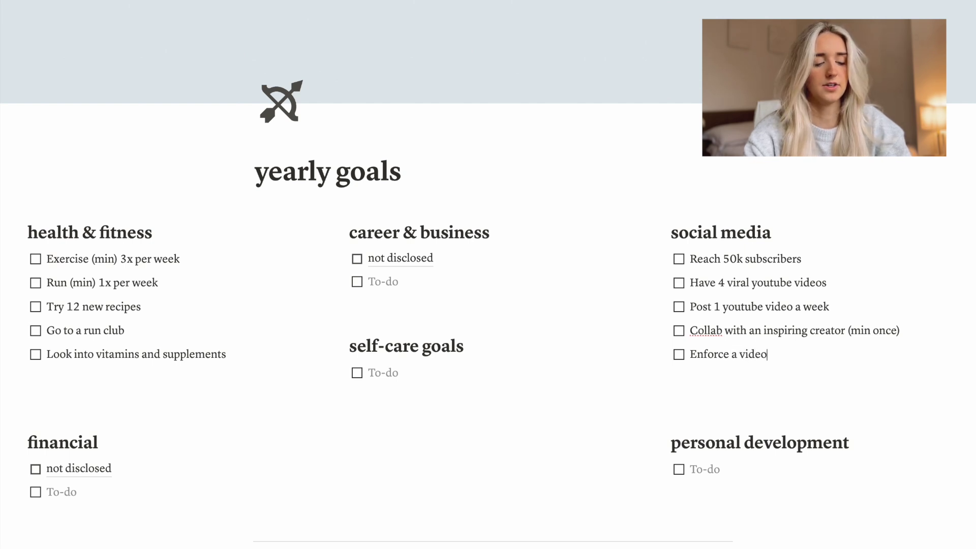
type(" creation proc")
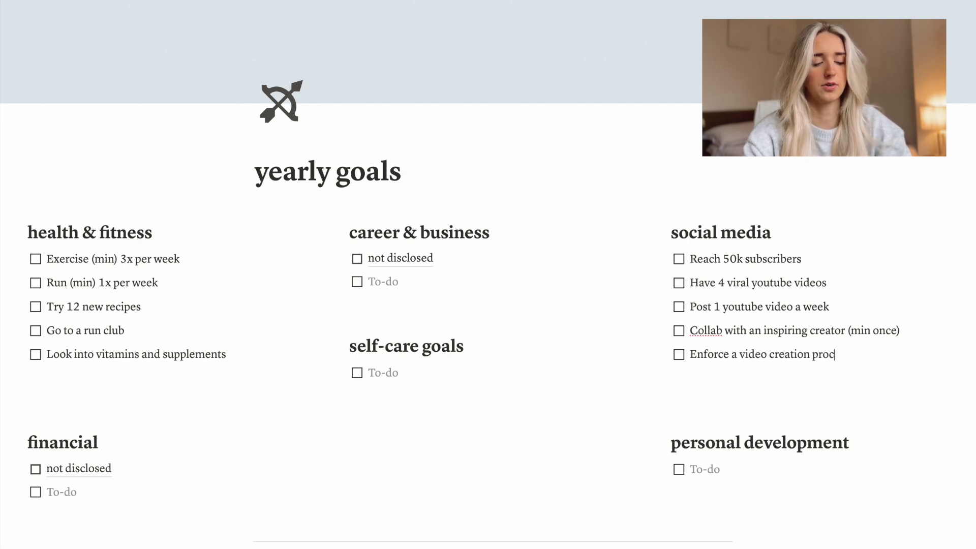
type("ess (e.g. ")
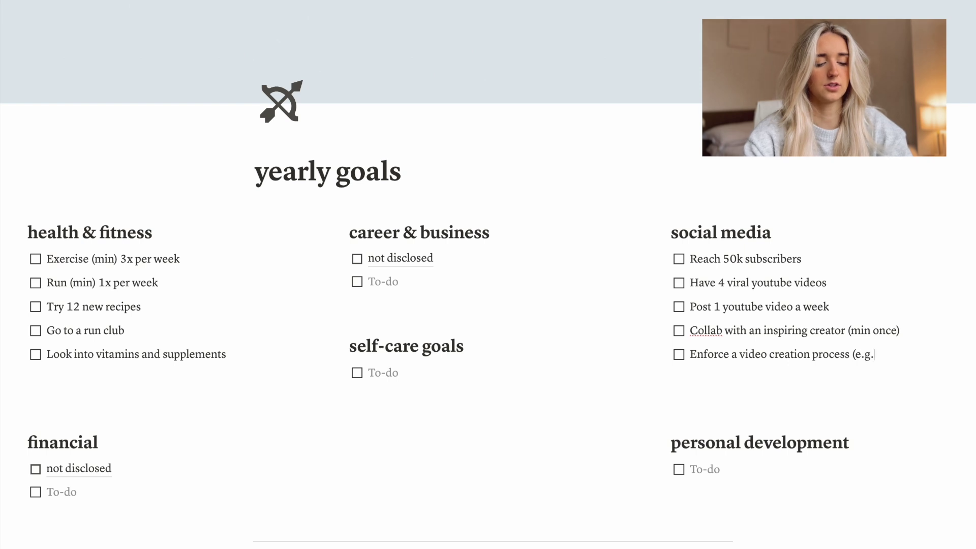
type("filming days, editing")
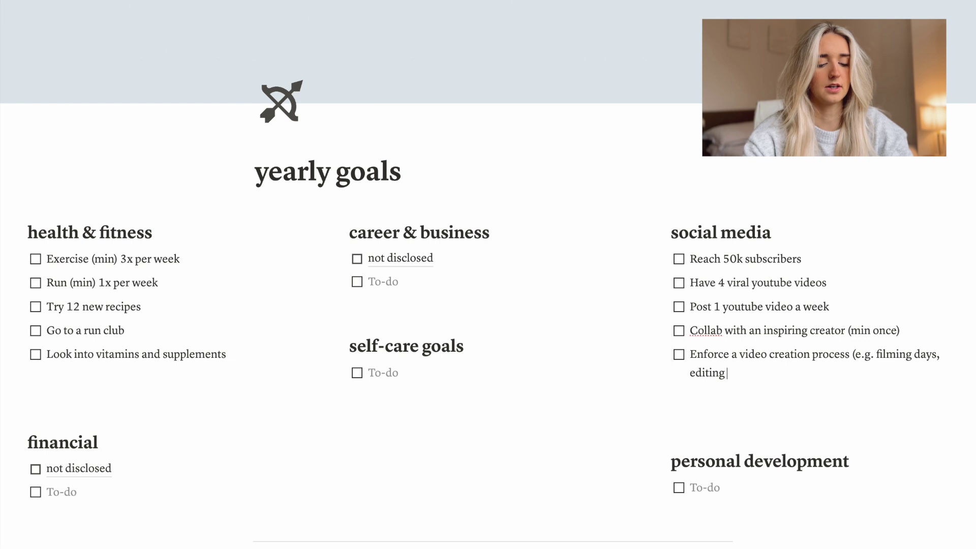
type(" slots etc.")
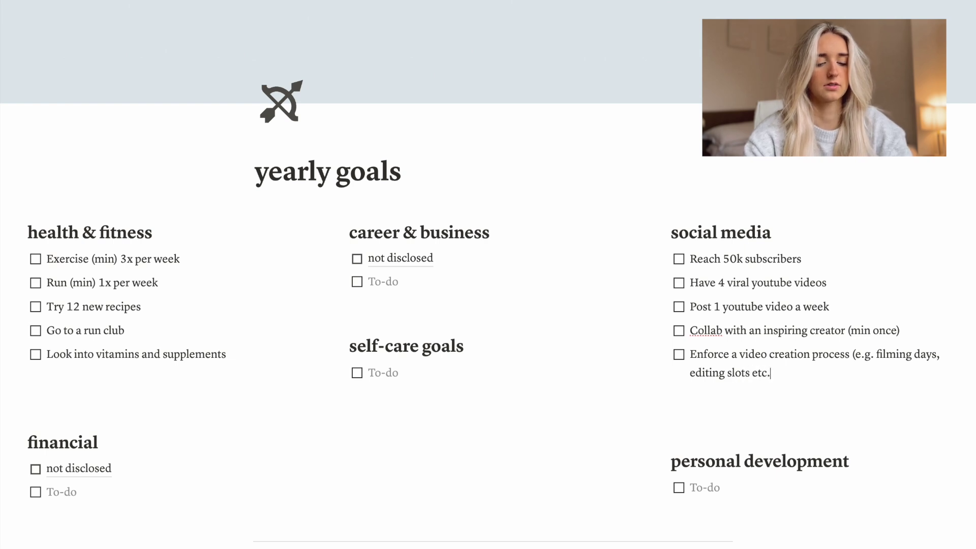
type(")")
Fill in the empty to-do under financial with "Continue to educate myself on money and finance".
left_click(386, 401)
left_click(61, 491)
scroll(76, 494, "down", 3)
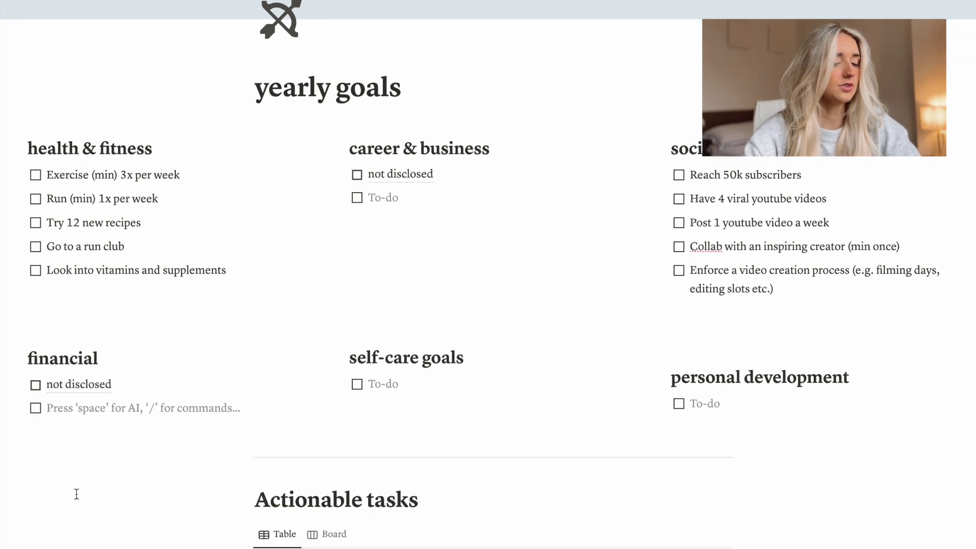
scroll(77, 494, "up", 1)
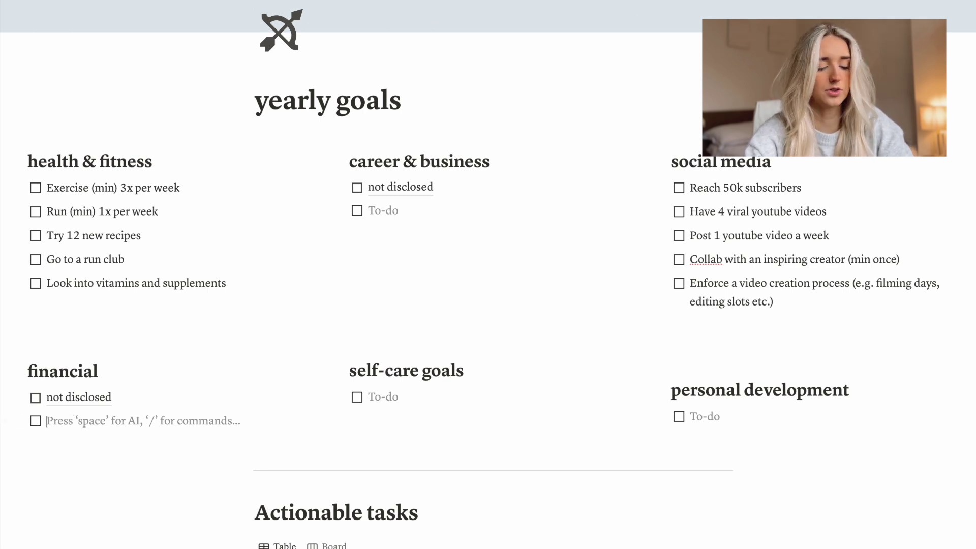
type("Continue to educ")
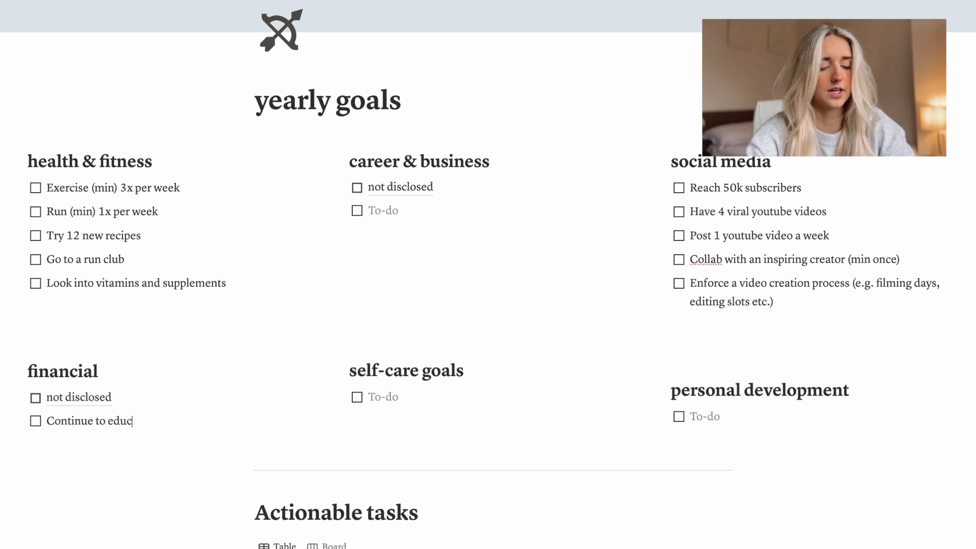
type("ate myself on money and finance")
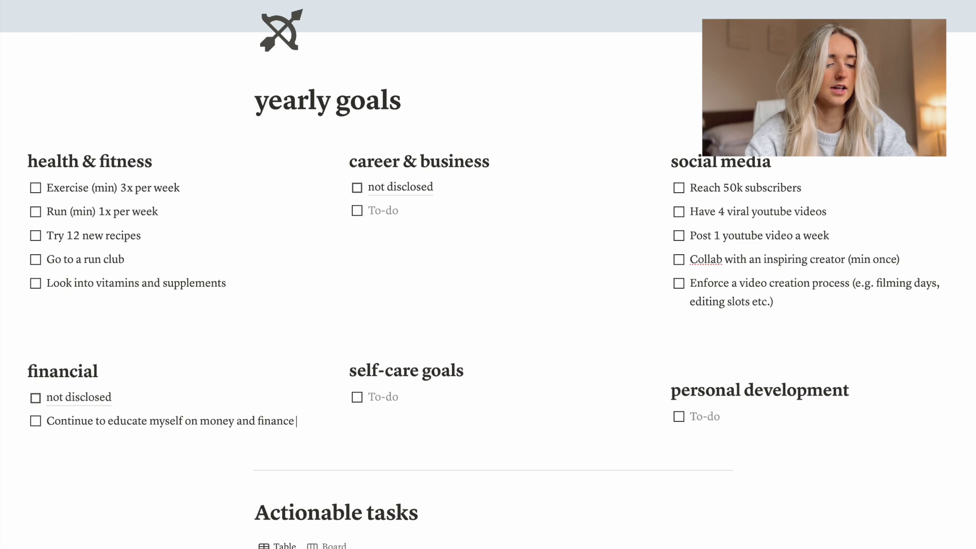
Append "(min 1 action per week)" to the financial to-do about continuing to educate myself on money and finance.
type(" (mi")
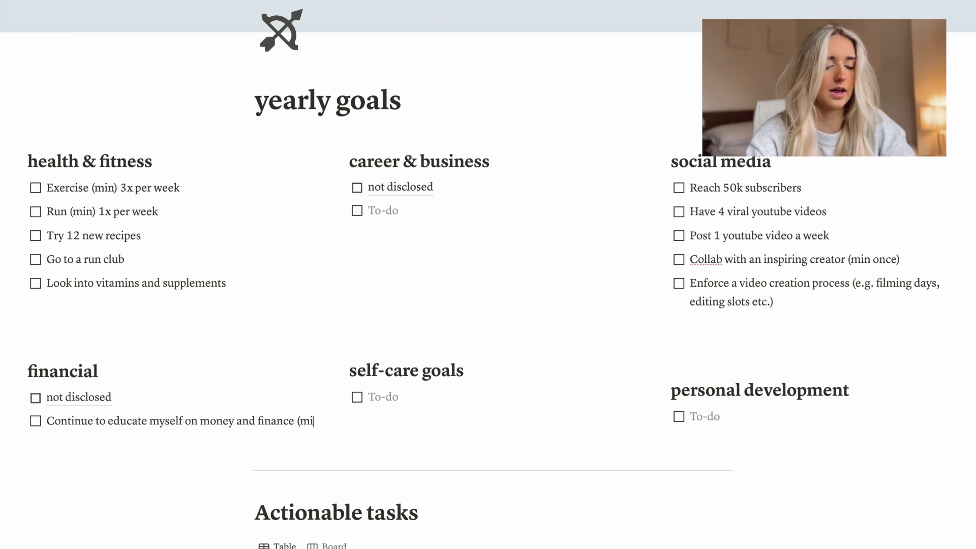
type("n 1 action er")
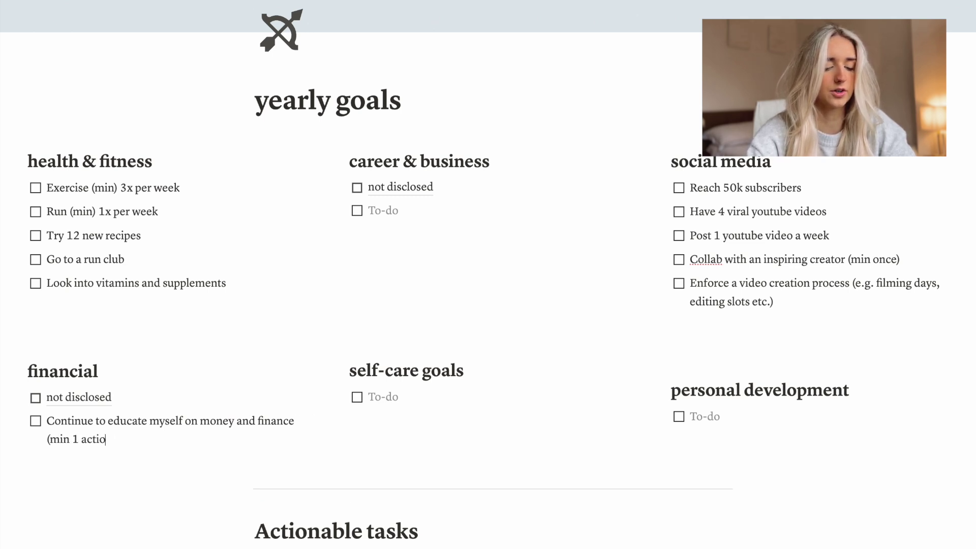
key("BackSpace")
type("per week")
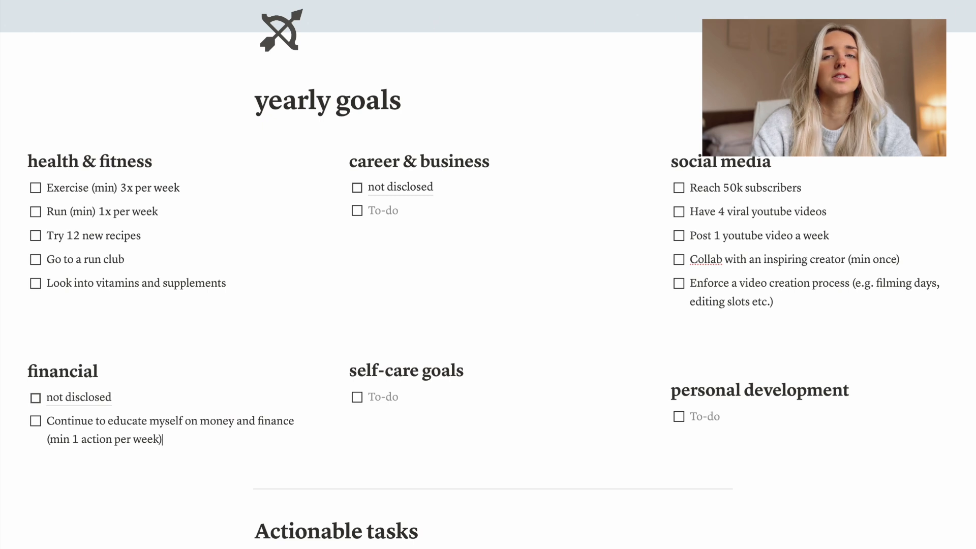
Add the to-do "Educate myself on the economy" to the financial list.
key("Return")
type("E")
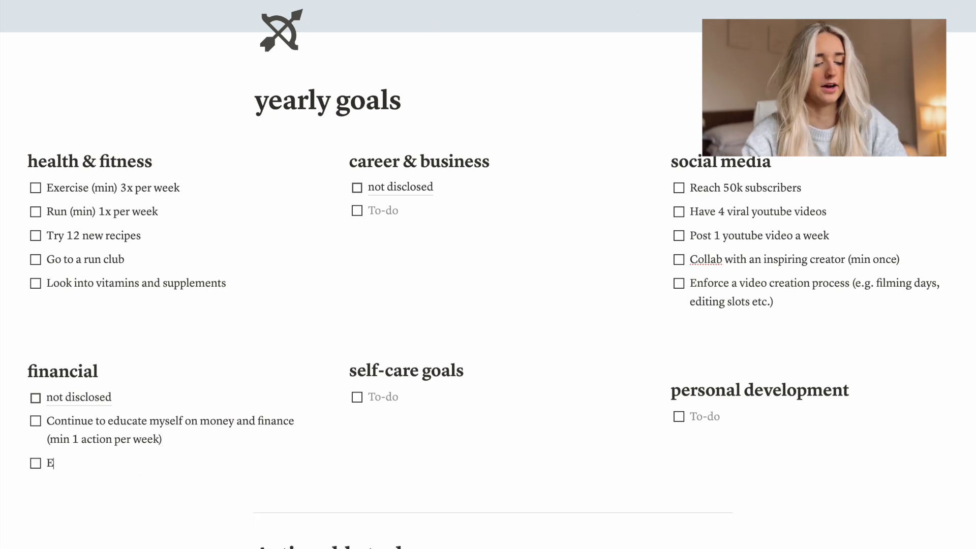
type("ducate mys")
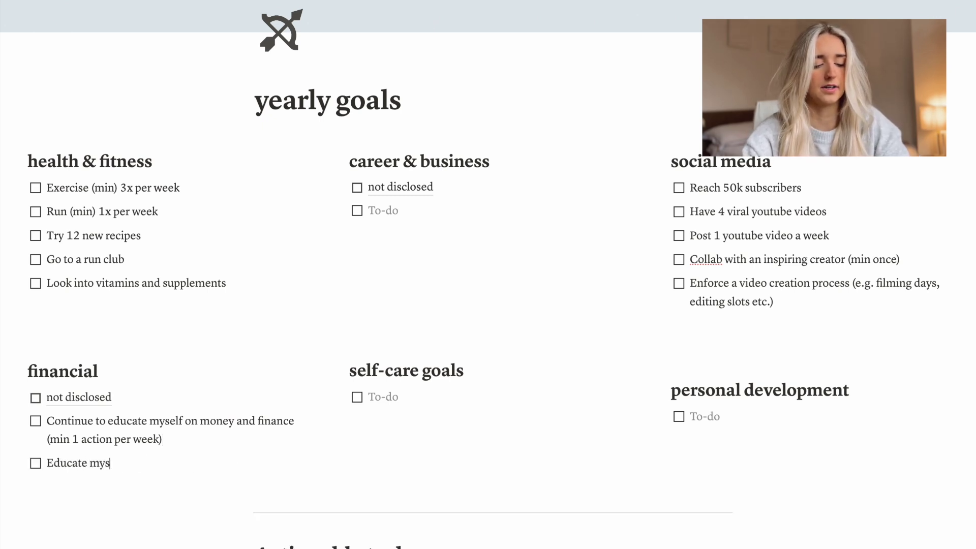
type("elf on the economy")
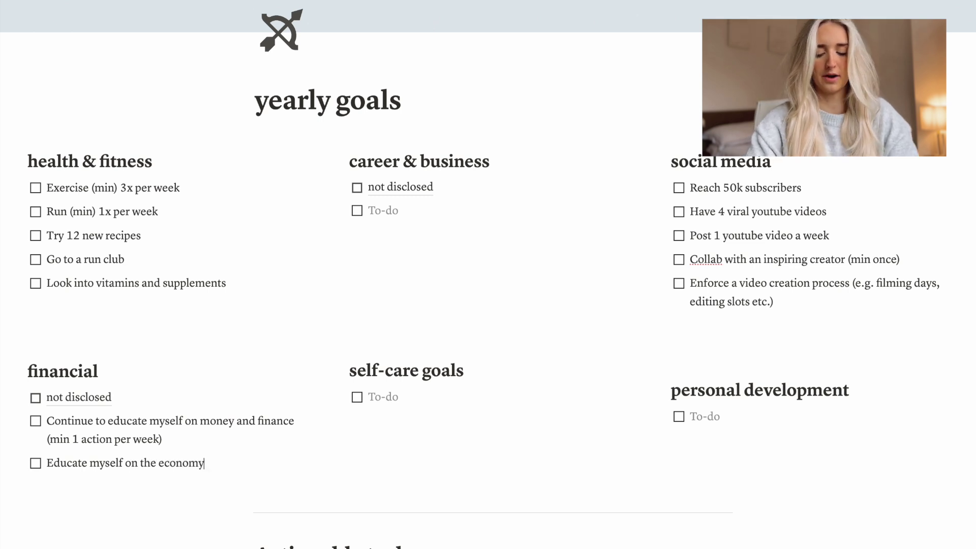
Add the to-dos "Set minimum financial goals before reaching 25" and "Continue investing" to the financial list.
key("Return")
type("Set minimum financial goals before reaching 25")
key("Return")
scroll(117, 423, "down", 2)
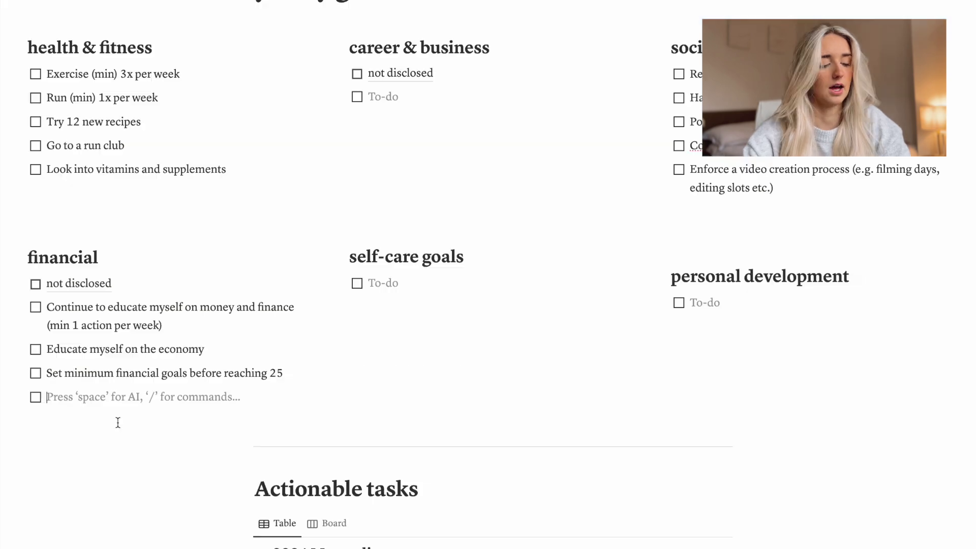
type("Continue ")
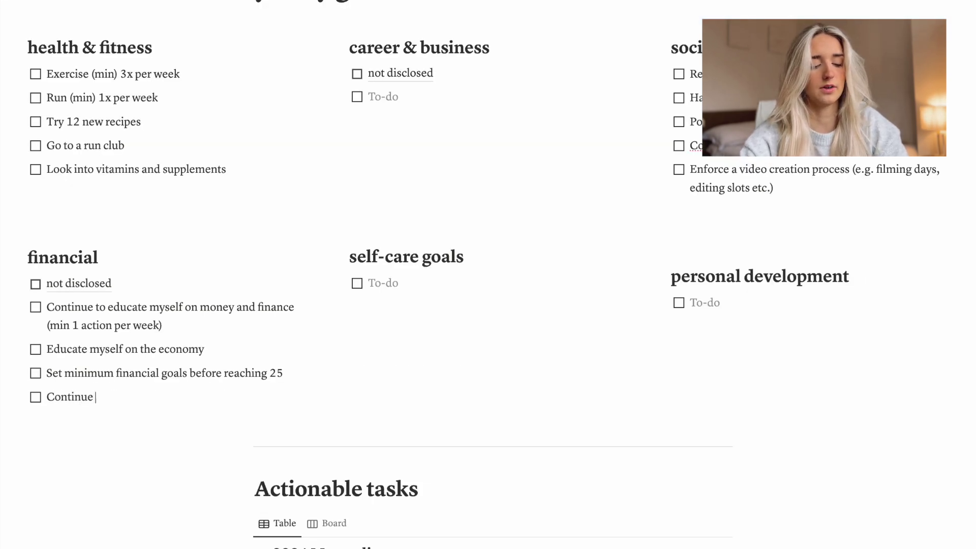
type("investing")
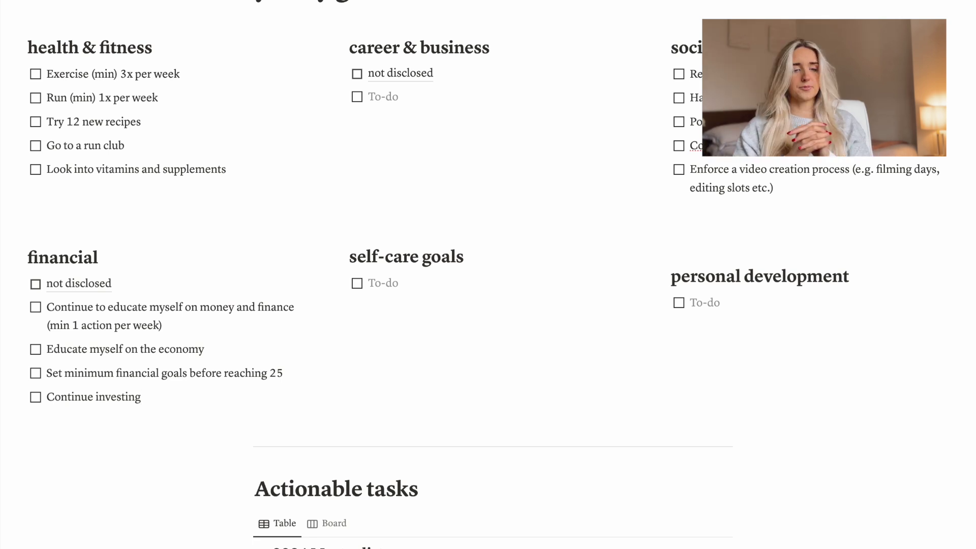
Fill in the self-care goals list with the to-dos "Do an autumn clean out" and "Give time to skincare".
left_click(404, 283)
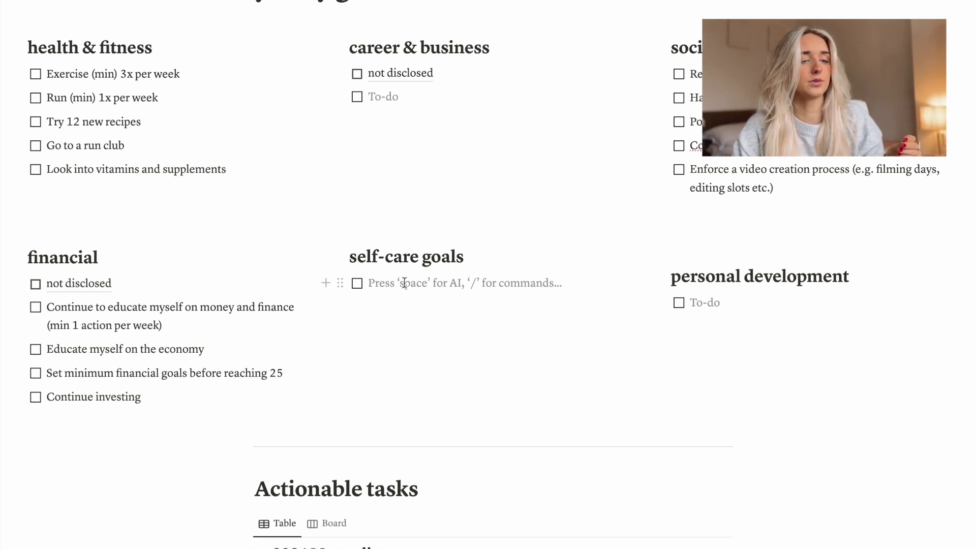
type("Do")
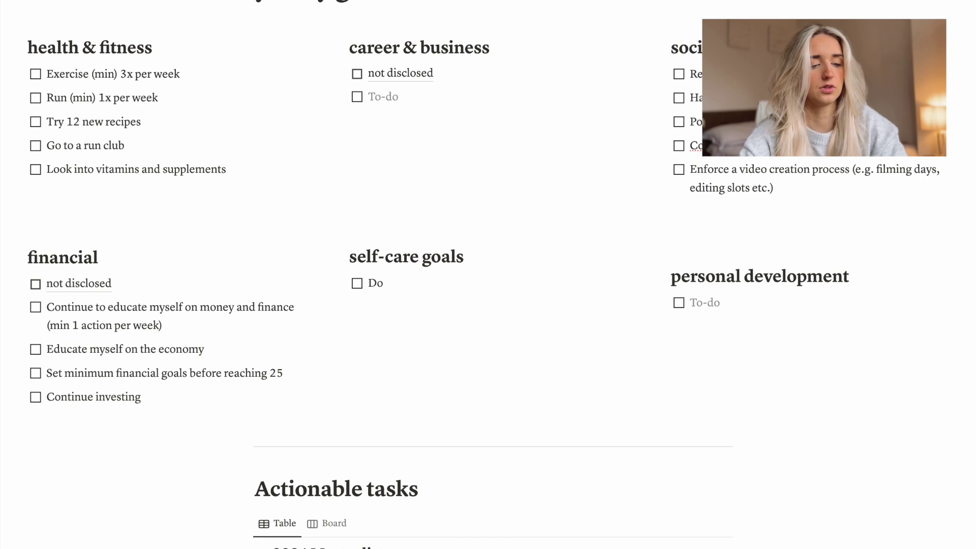
type(" an autum")
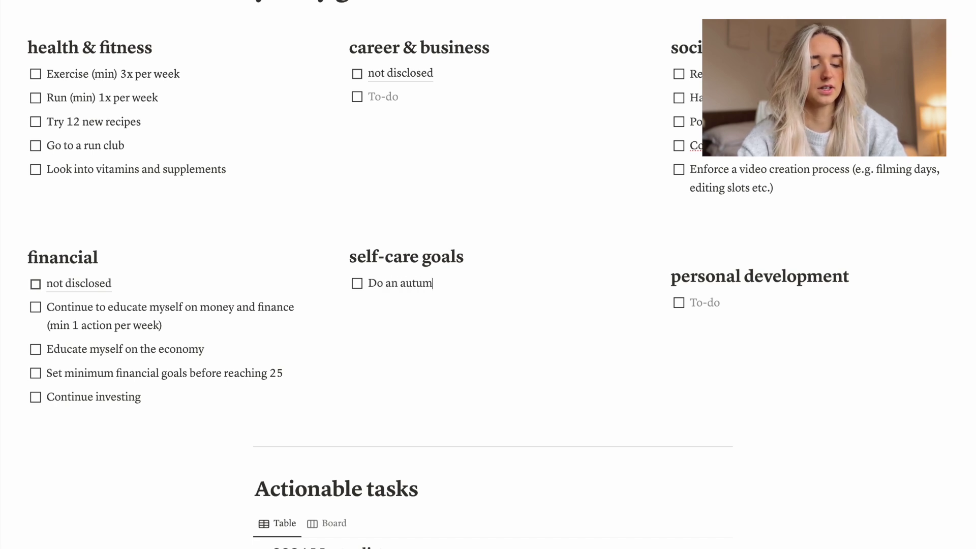
type("n clean out")
key("Return")
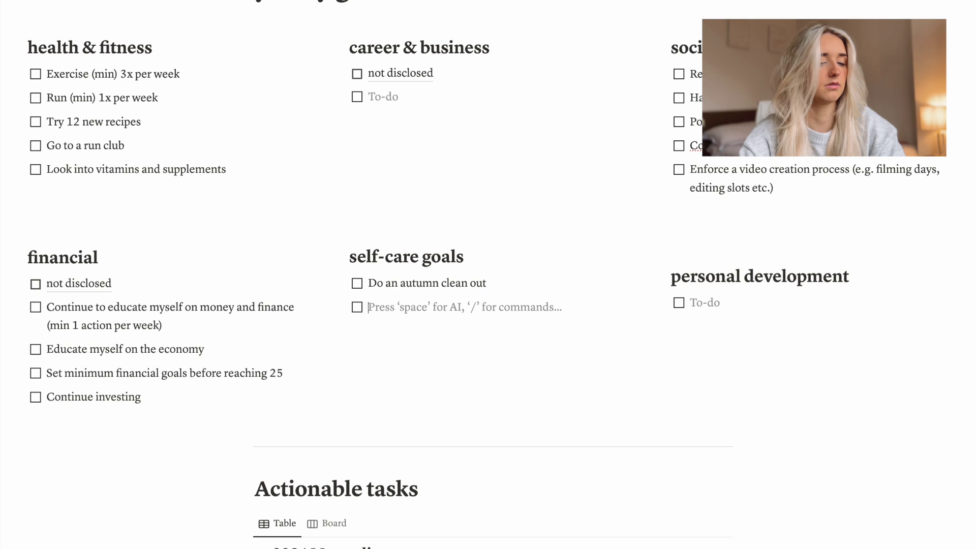
type("Give time to skincare")
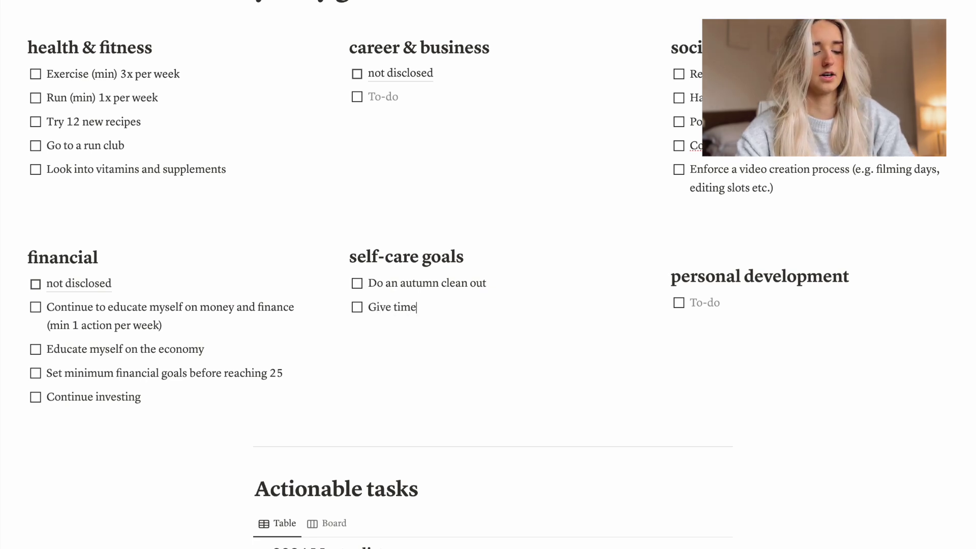
Add the to-dos "Give time to haircare" and "Build out my capsule wardrobe" to the self-care goals list.
key("Return")
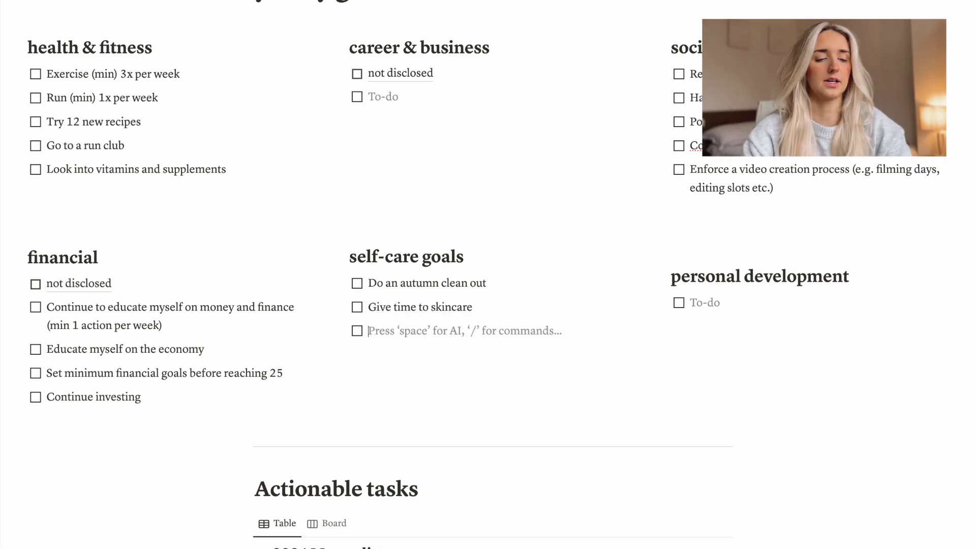
type("Give time to")
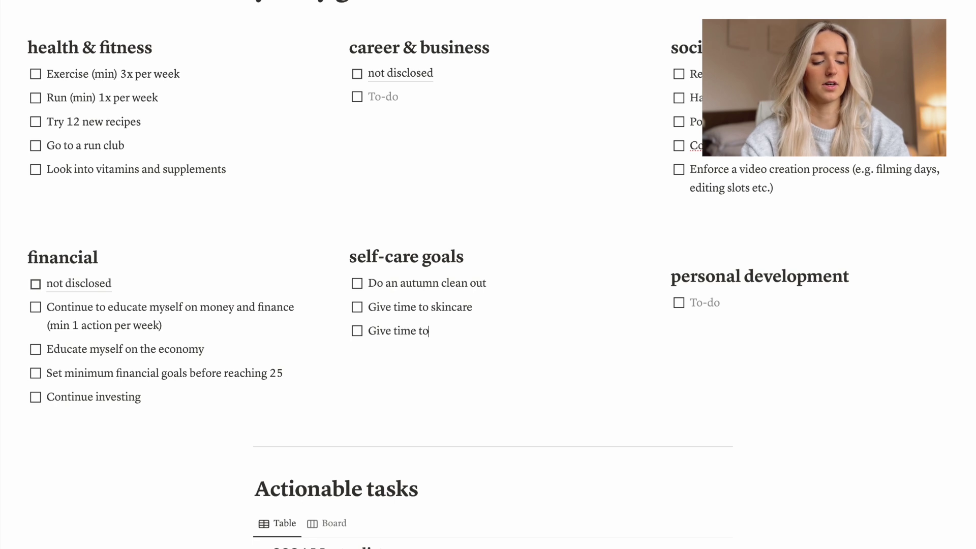
type(" haircare")
key("Return")
type("Build out my ")
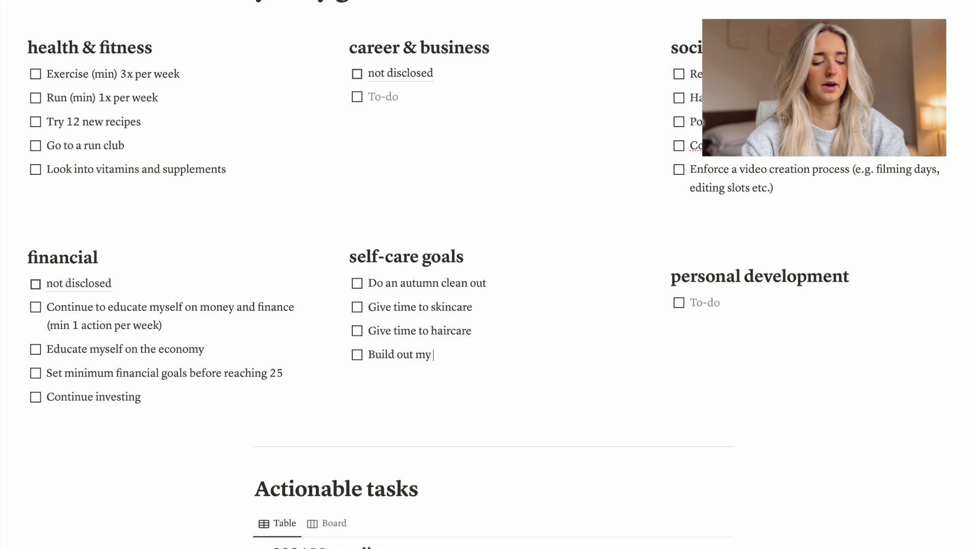
type("capsule wardrobe")
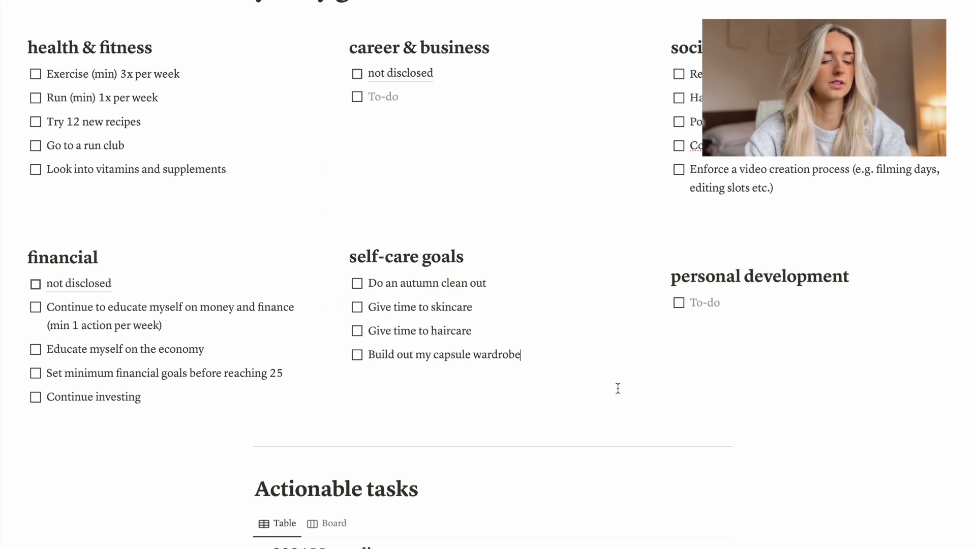
Remove a blank line above the personal development heading and fill in its empty to-do with "Read 12 books of interest".
left_click(709, 242)
key("BackSpace")
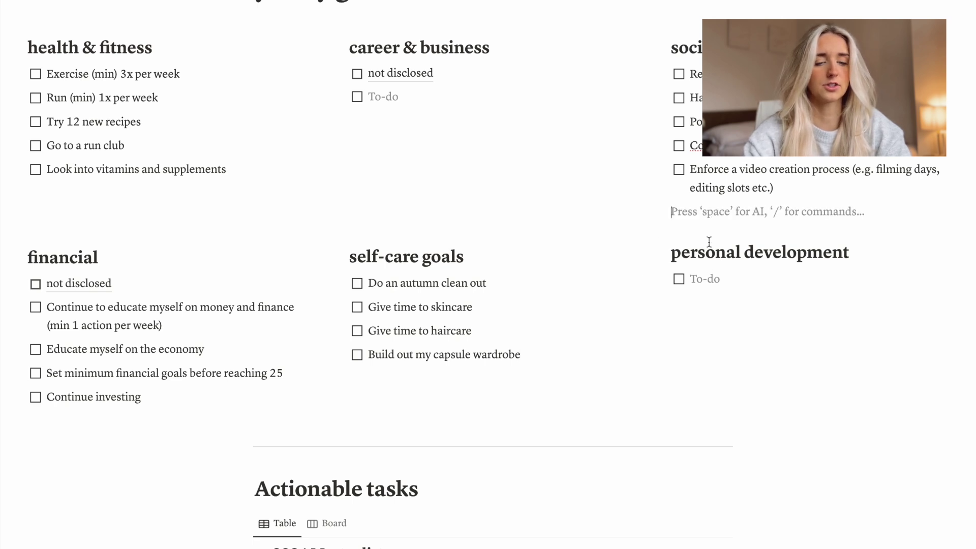
left_click(719, 280)
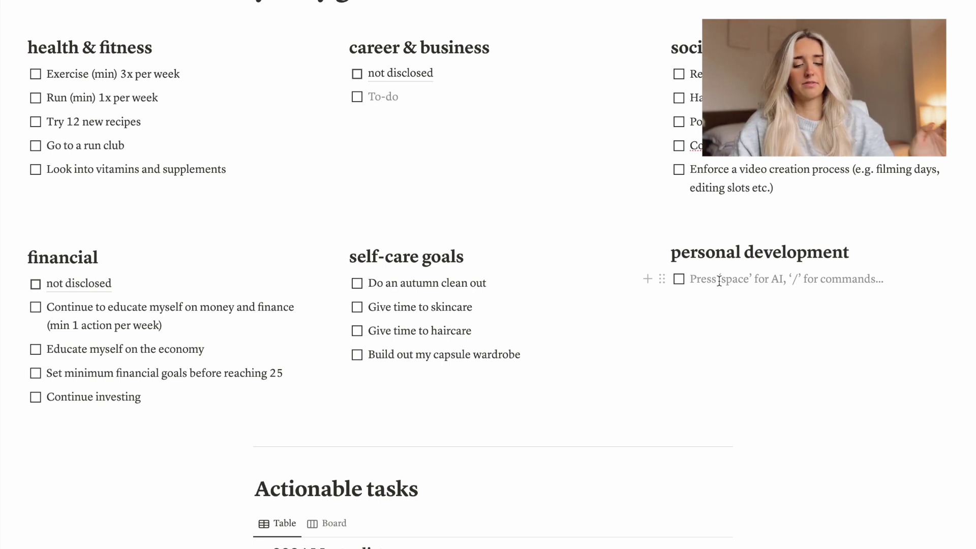
type("Re")
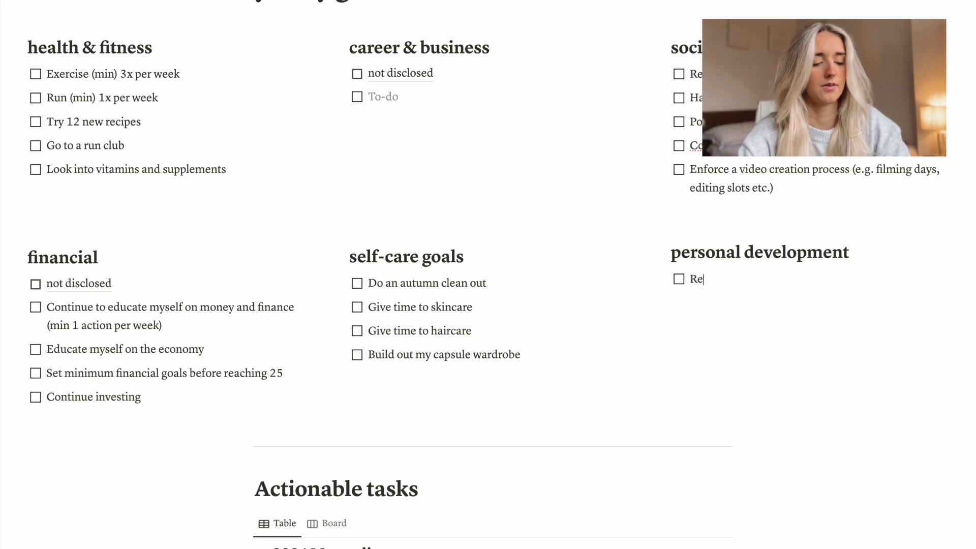
type("ad 12 books of interest")
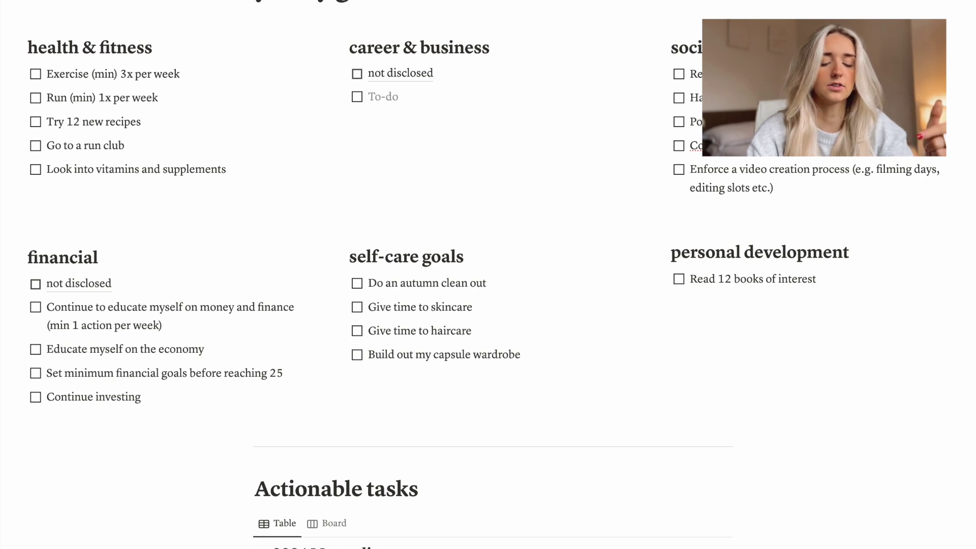
Add the personal development to-do "Put myself in one uncomfortable situation per month", correcting the spelling of "situation".
key("Return")
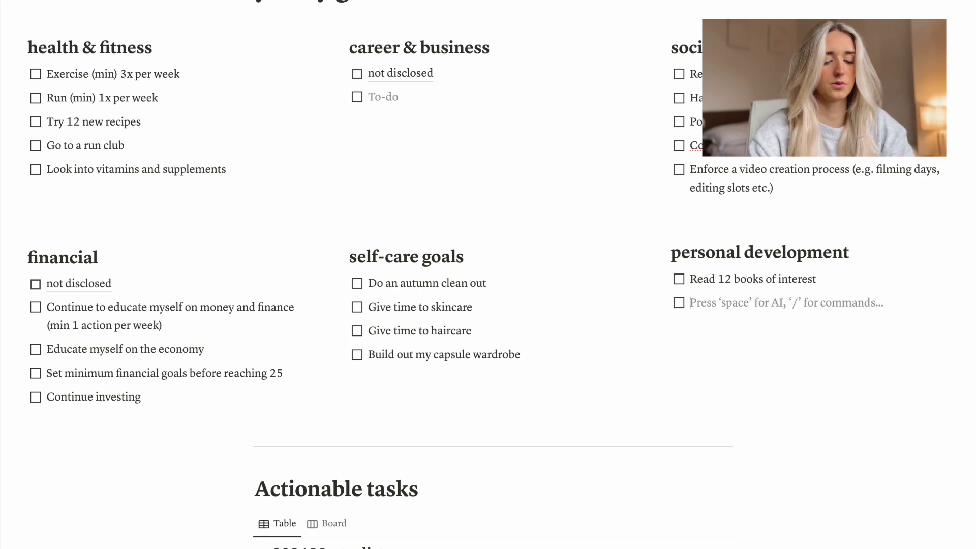
type("Put myself in one uncomfortable sutiation per month")
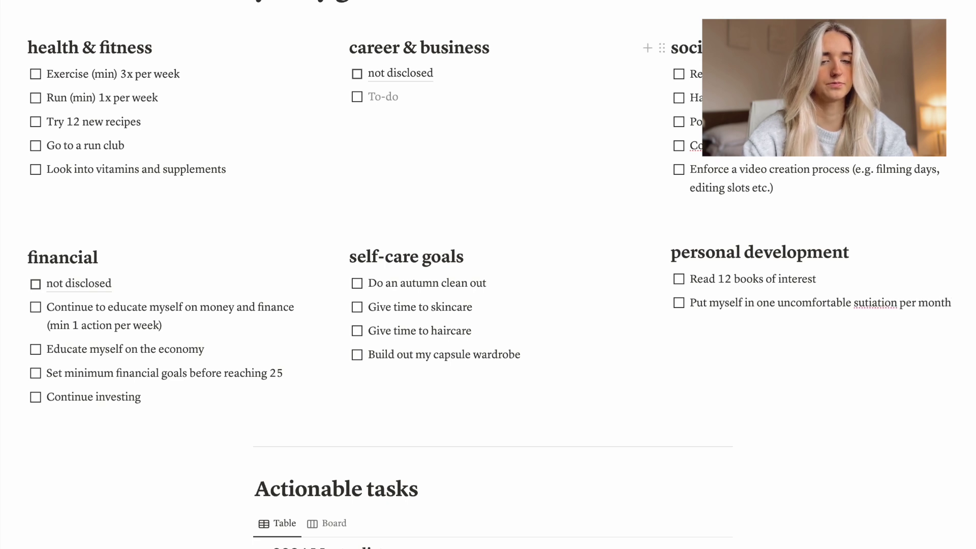
right_click(875, 304)
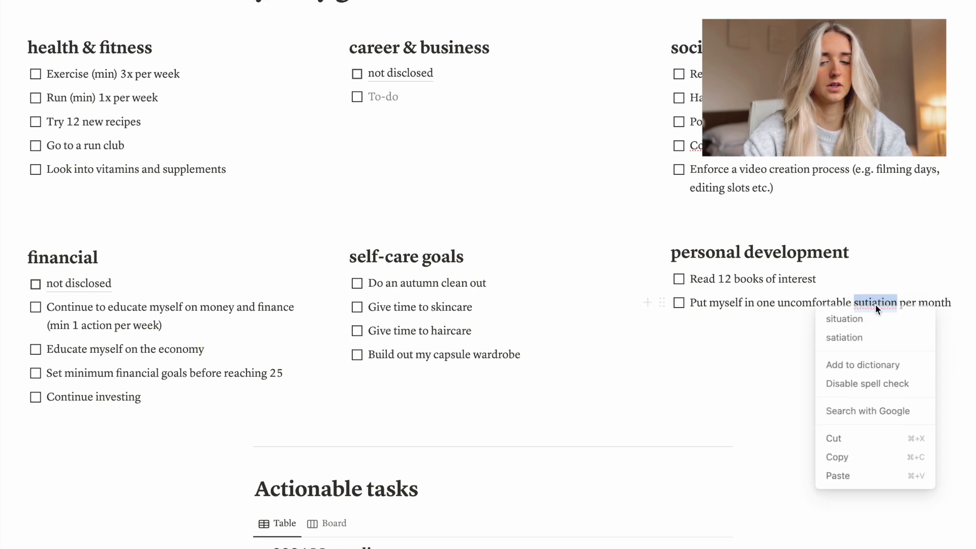
left_click(845, 319)
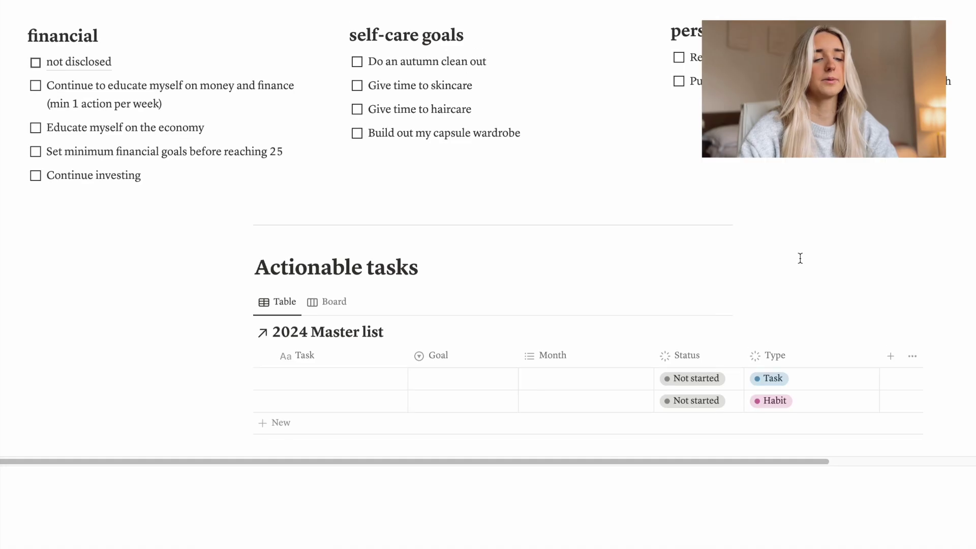
In the first row of the 2024 Master list, set the goal to "Read 12 books of interest" and name the task "Buy a new book".
scroll(801, 258, "down", 1)
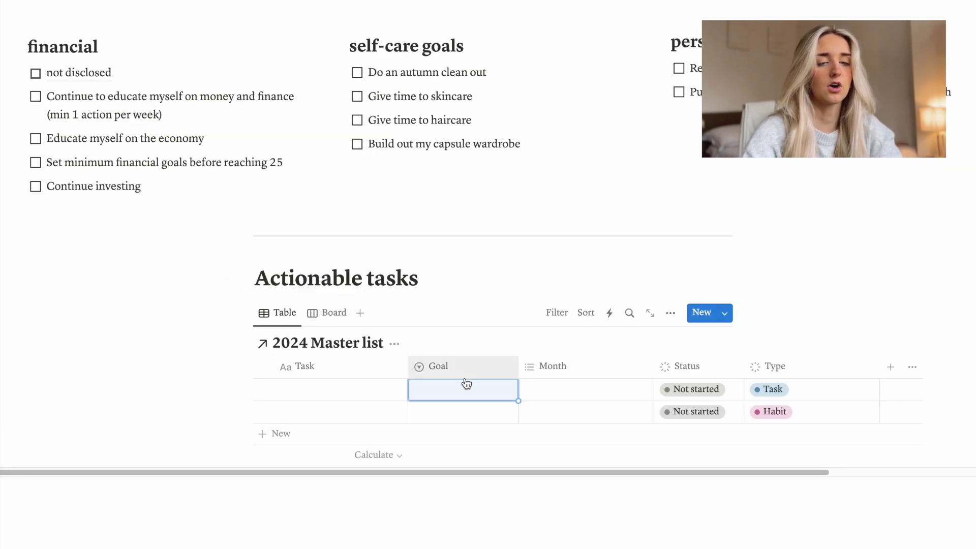
left_click(470, 395)
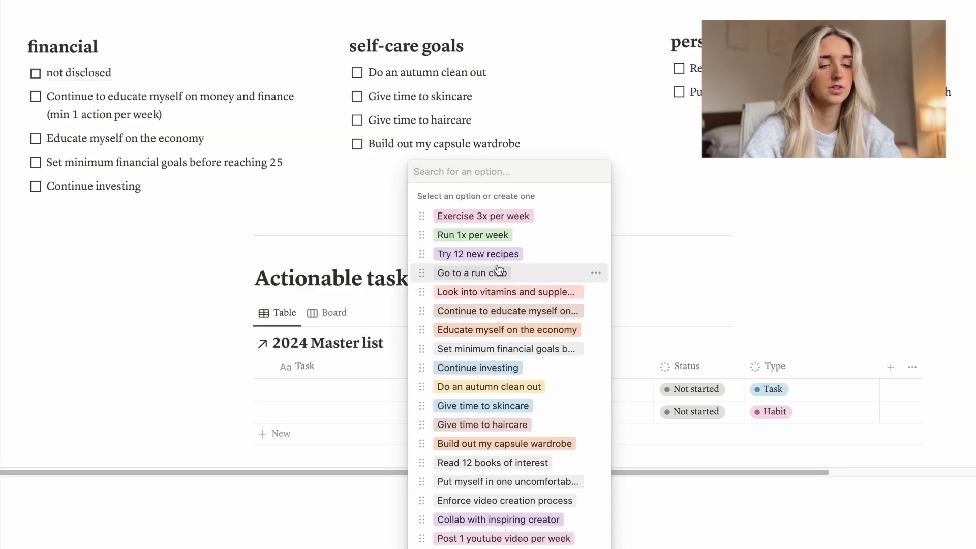
left_click(477, 462)
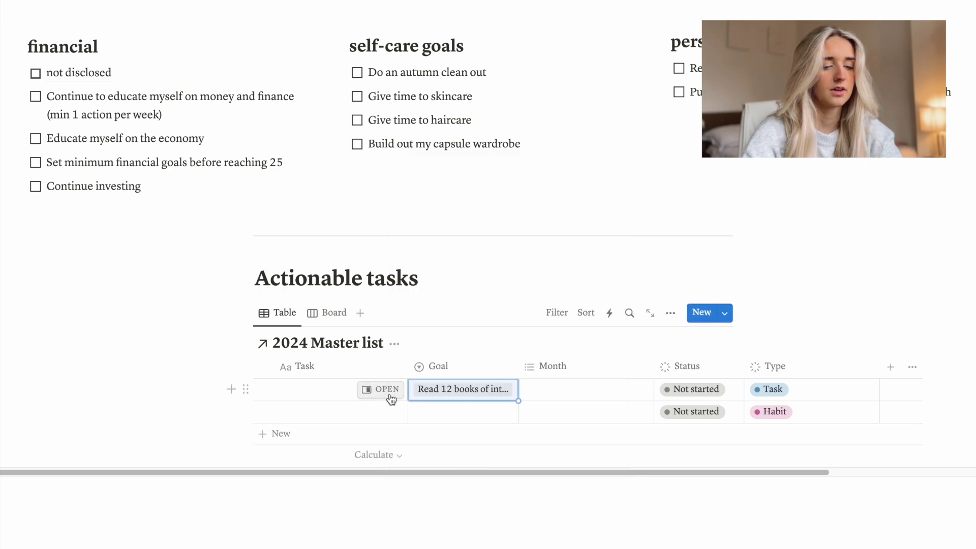
key("Escape")
left_click(344, 395)
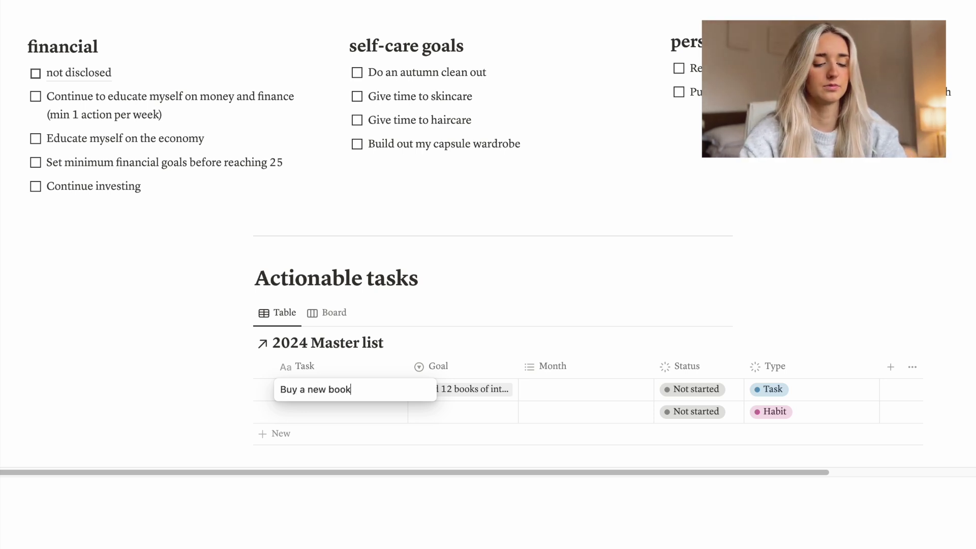
key("Escape")
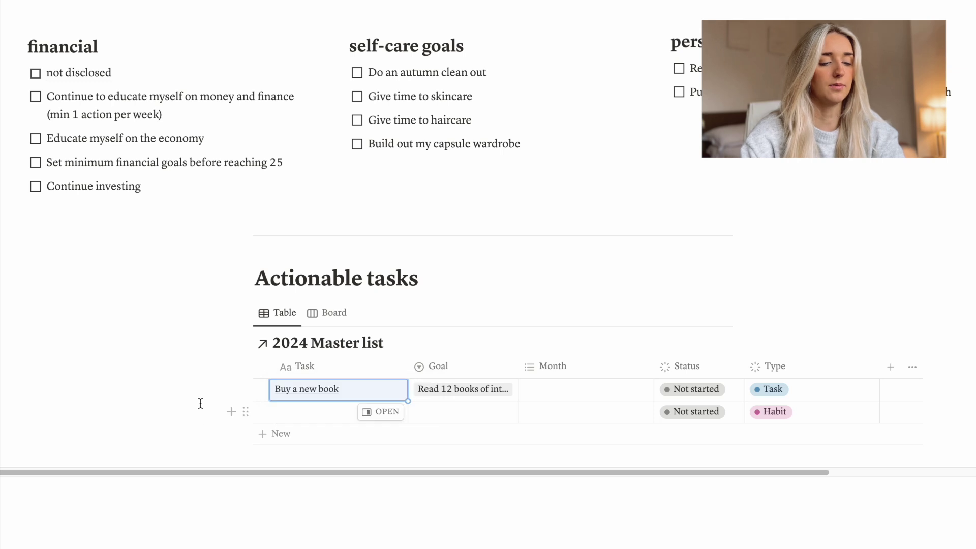
Name the Habit row's task "Read 10 pages a day" and set its goal to "Read 12 books of interest".
left_click(319, 417)
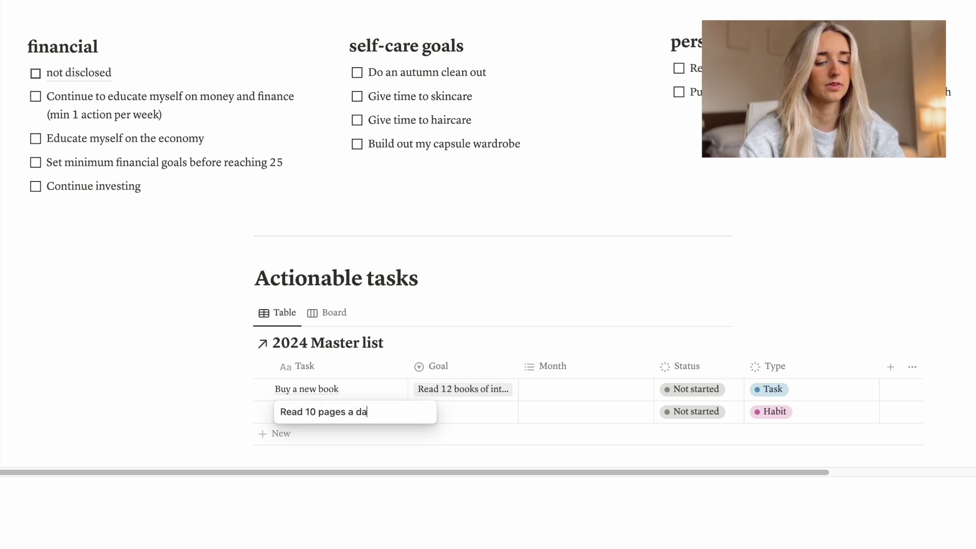
key("Return")
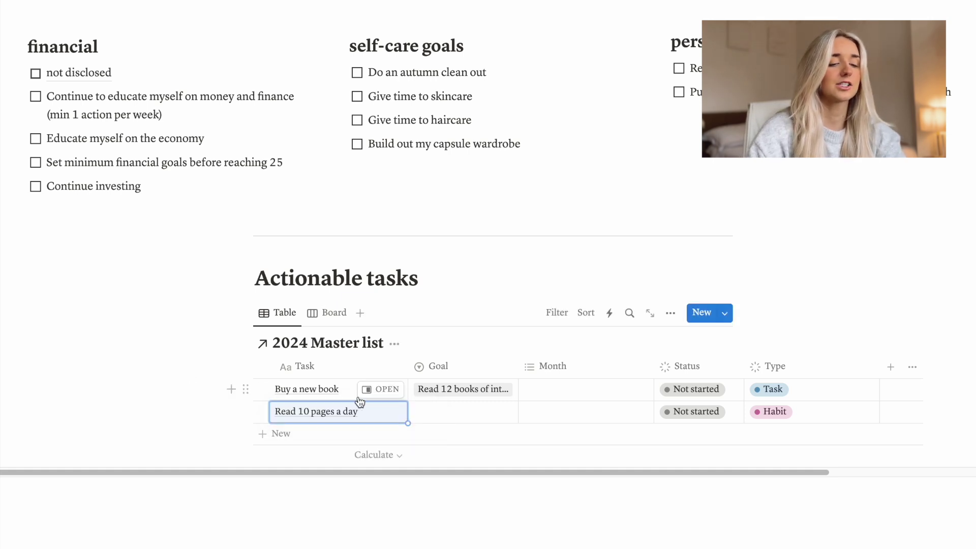
left_click(456, 418)
left_click(459, 464)
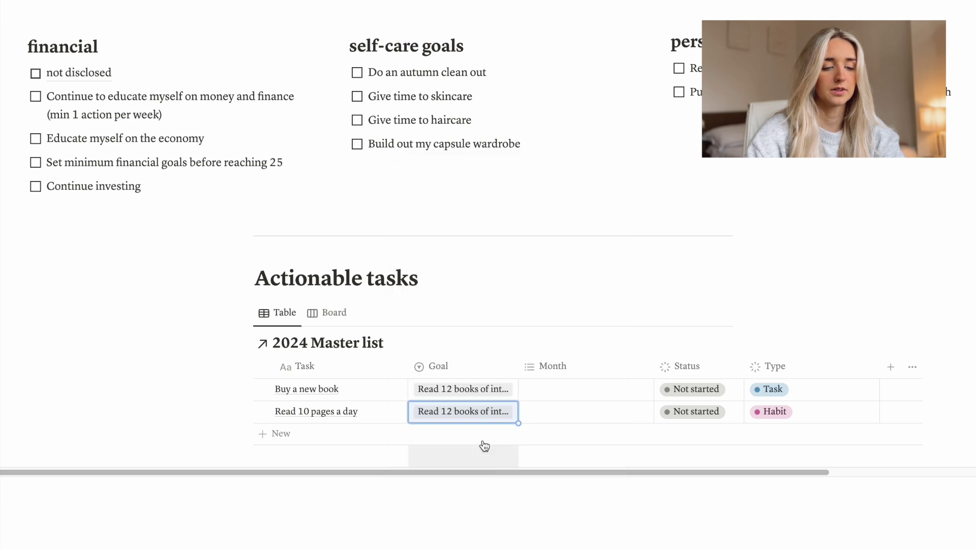
Assign all twelve months, January through December, to the "Buy a new book" task in the 2024 Master list.
left_click(592, 395)
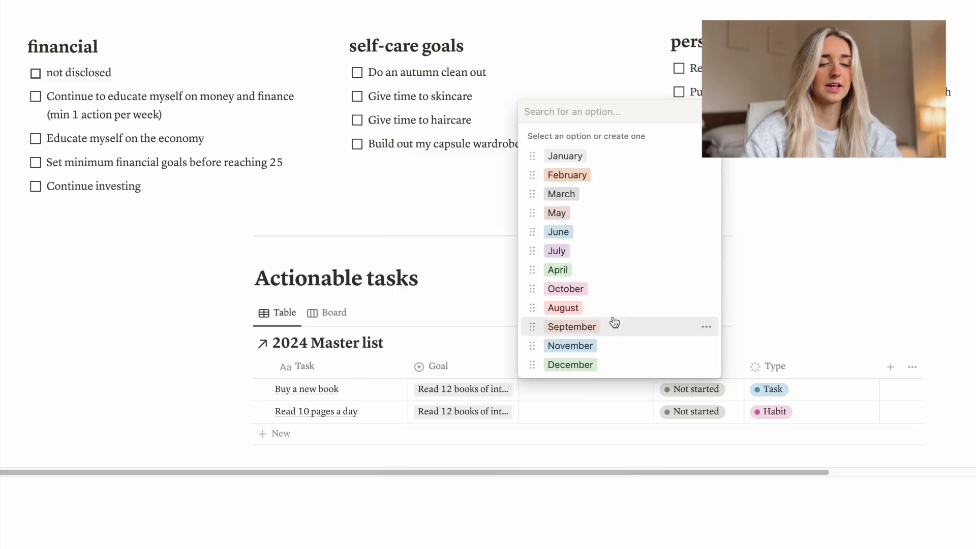
left_click(581, 162)
left_click(567, 175)
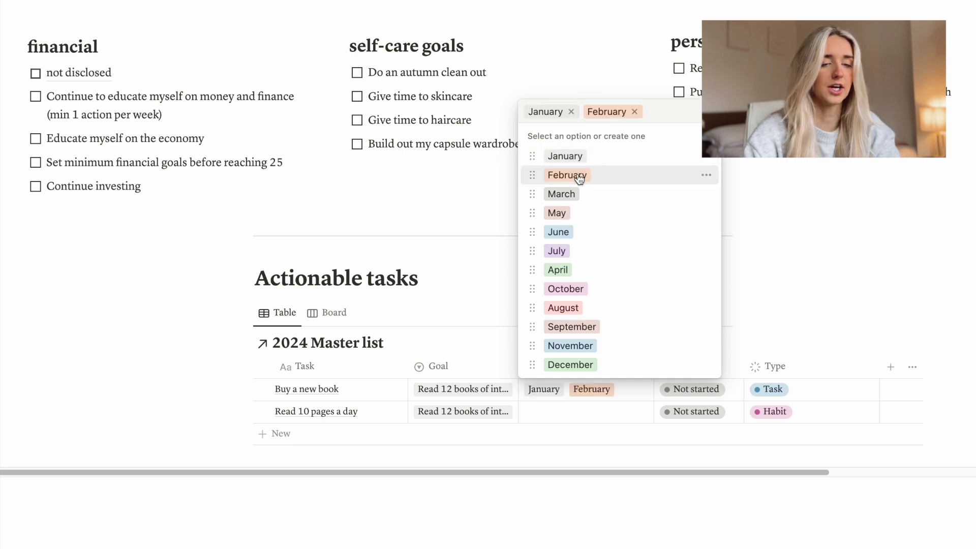
left_click(562, 194)
left_click(557, 214)
left_click(558, 232)
left_click(557, 251)
left_click(557, 270)
left_click(563, 289)
left_click(563, 308)
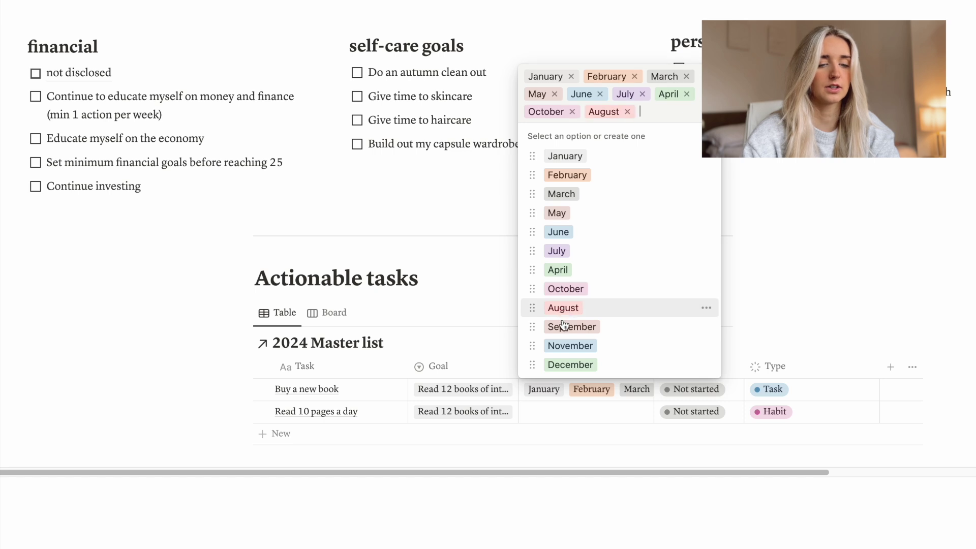
left_click(564, 327)
left_click(563, 346)
left_click(562, 365)
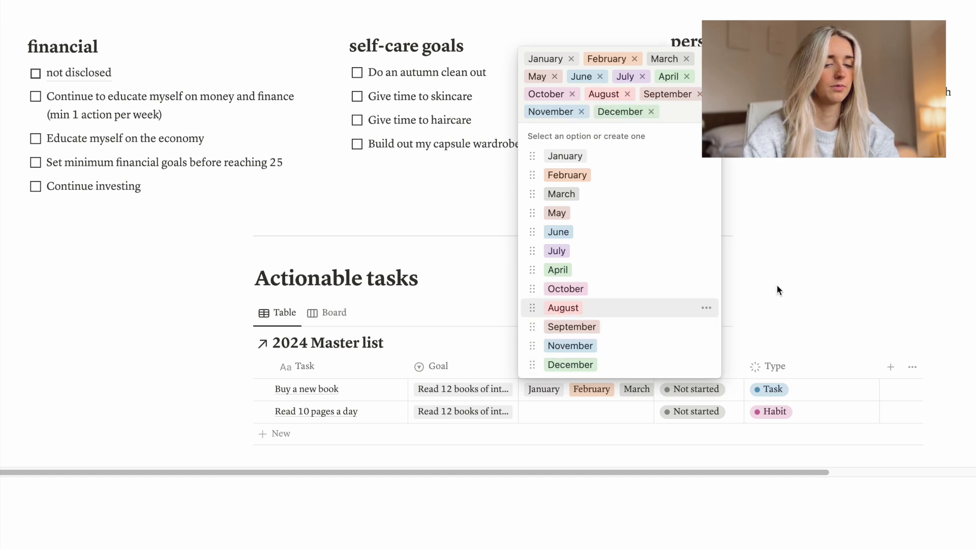
left_click(778, 286)
Assign every month from January to December to the "Read 10 pages a day" habit.
left_click(574, 411)
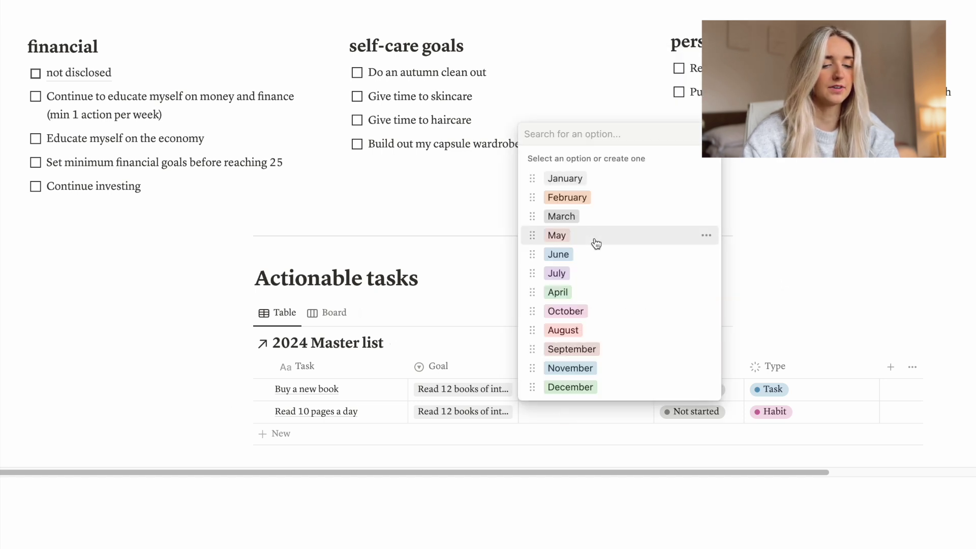
left_click(564, 179)
left_click(569, 197)
left_click(563, 216)
left_click(559, 235)
left_click(562, 254)
left_click(560, 273)
left_click(558, 292)
left_click(565, 311)
left_click(563, 330)
left_click(567, 349)
left_click(568, 368)
left_click(568, 387)
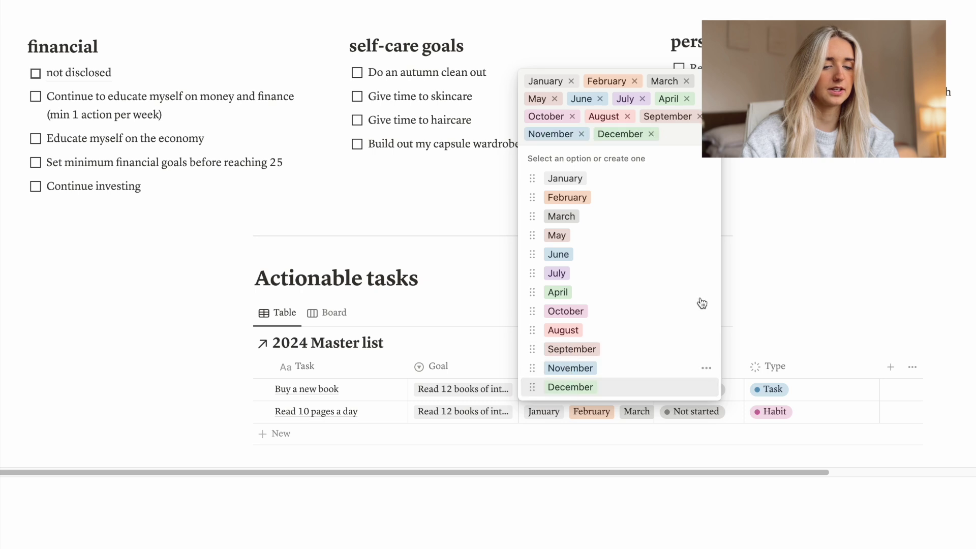
left_click(760, 234)
Open the quarterly goals 1 (jan-mar) page from 2024 goals and examine its board of tasks by month.
scroll(678, 362, "right", 4)
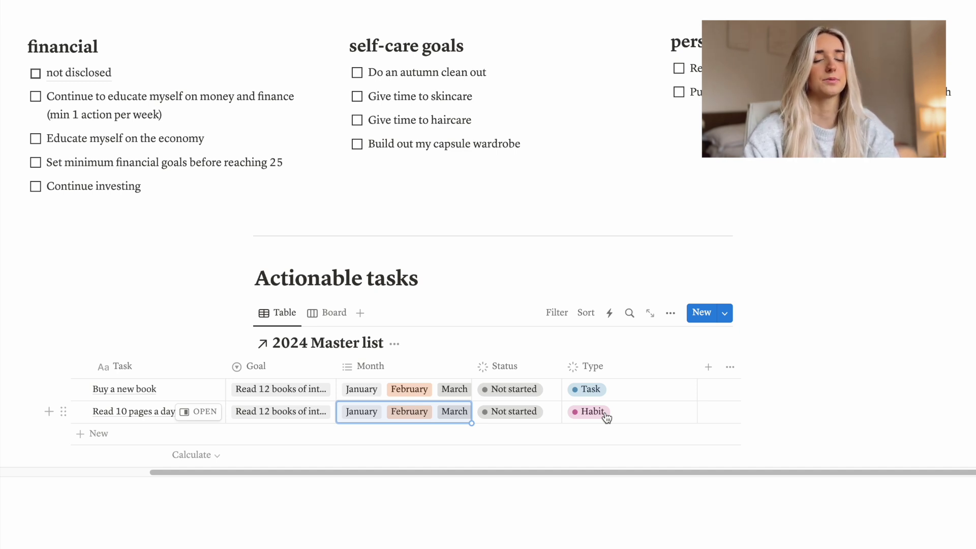
scroll(607, 417, "right", 1)
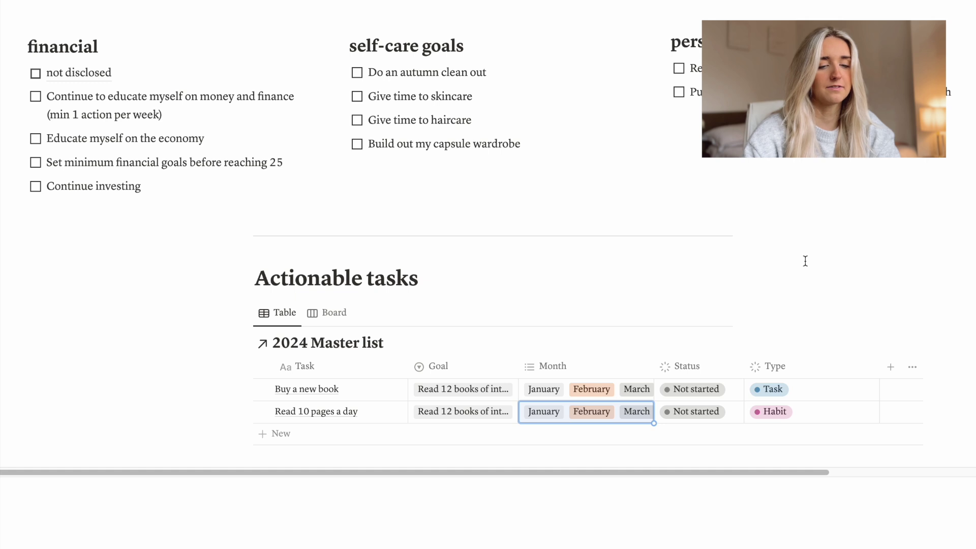
left_click(199, 1)
mouse_move(270, 338)
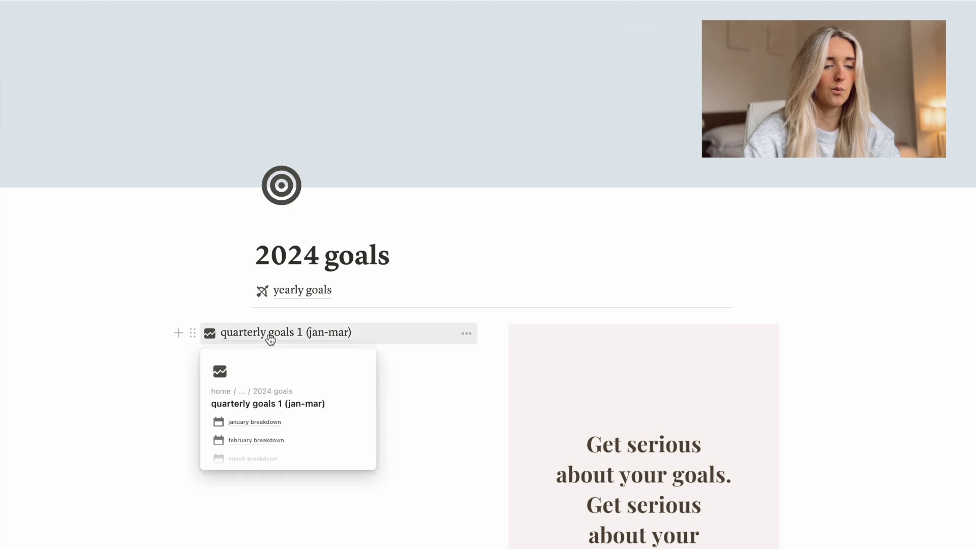
left_click(270, 338)
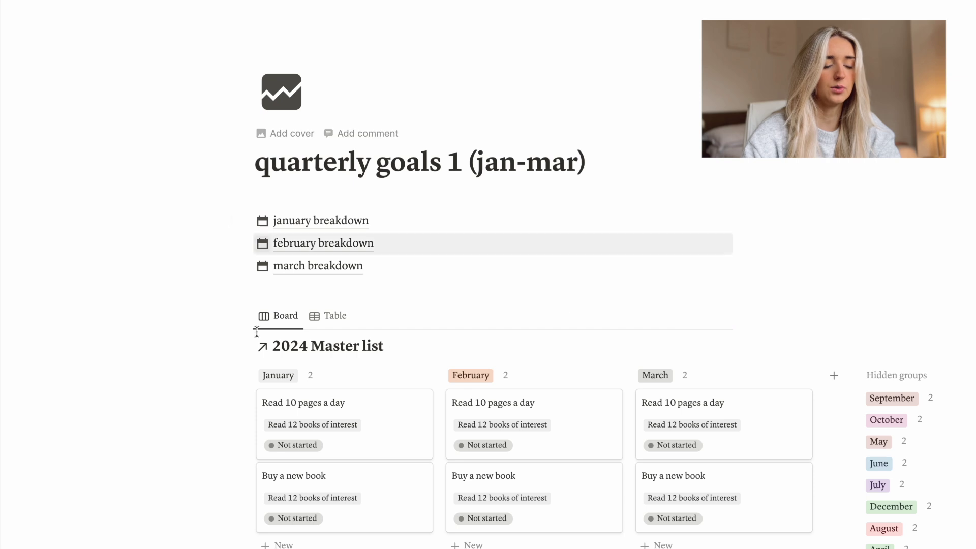
scroll(677, 183, "down", 1)
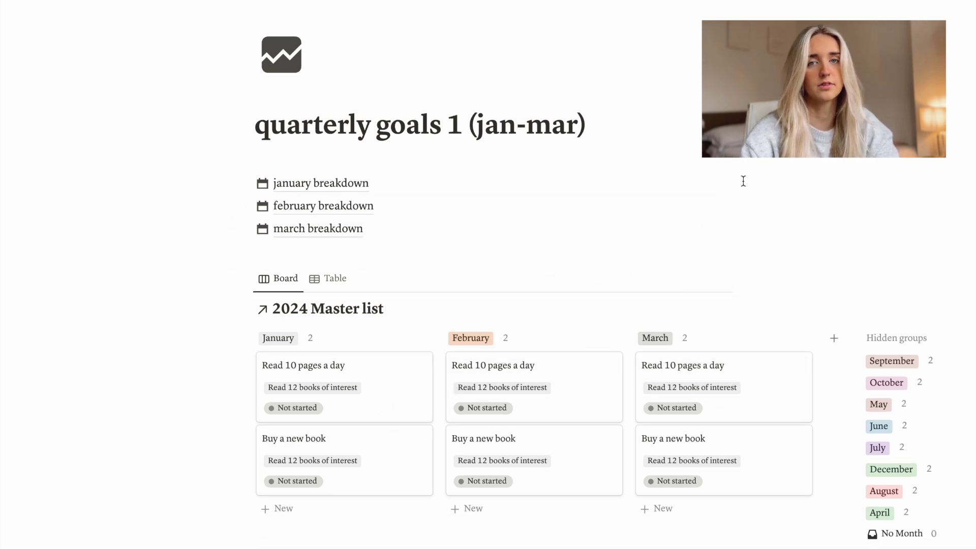
scroll(744, 181, "down", 2)
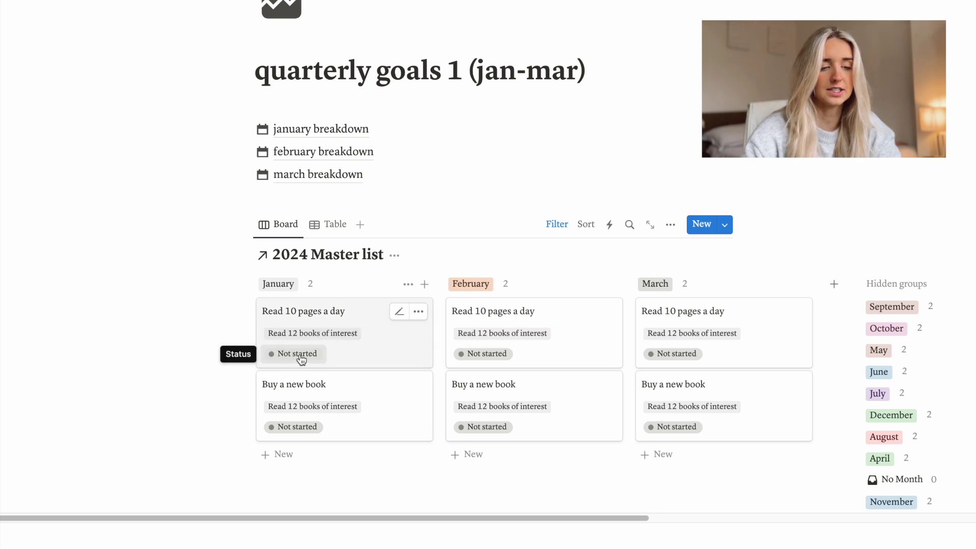
scroll(302, 359, "up", 2)
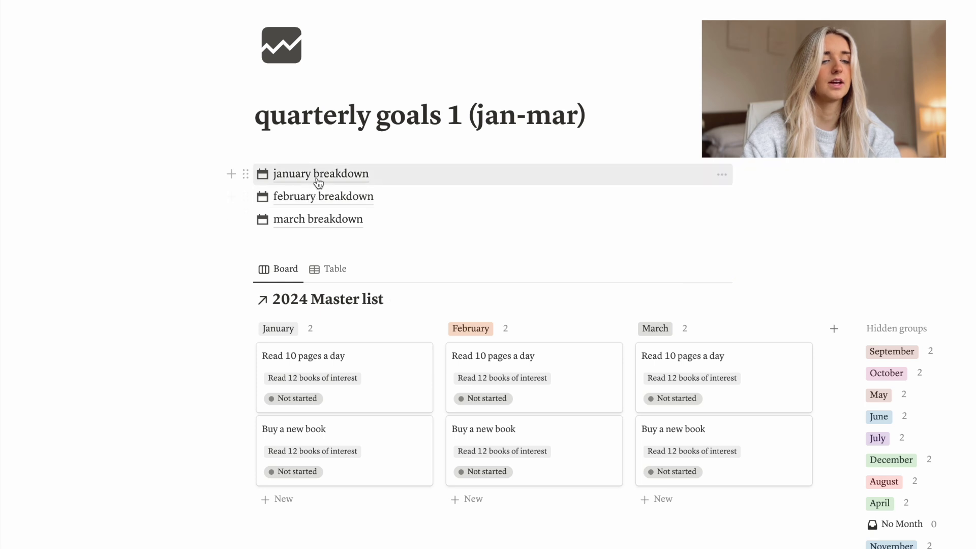
In the january breakdown's table view, assign weeks 1, 2, 3 and 4 to "Read 10 pages a day".
left_click(319, 176)
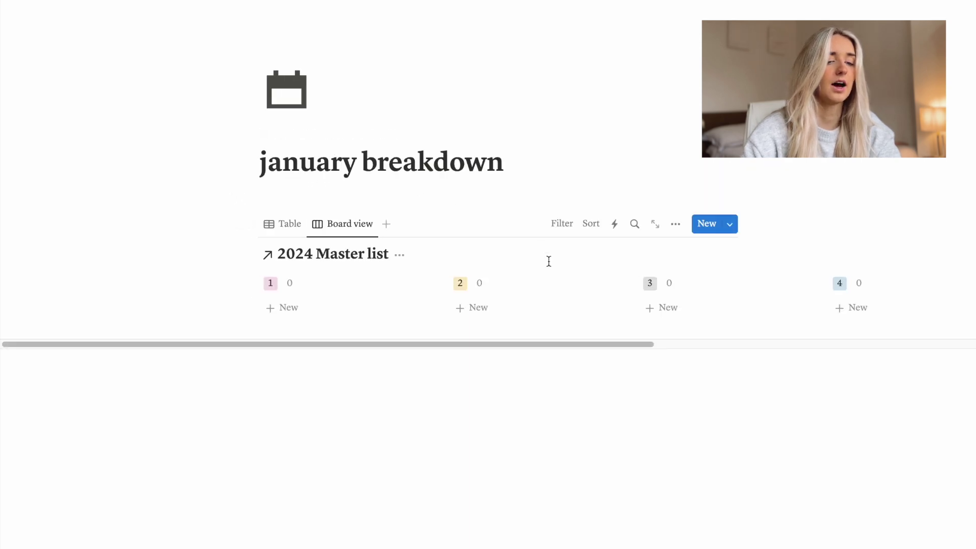
left_click(283, 224)
scroll(461, 295, "right", 5)
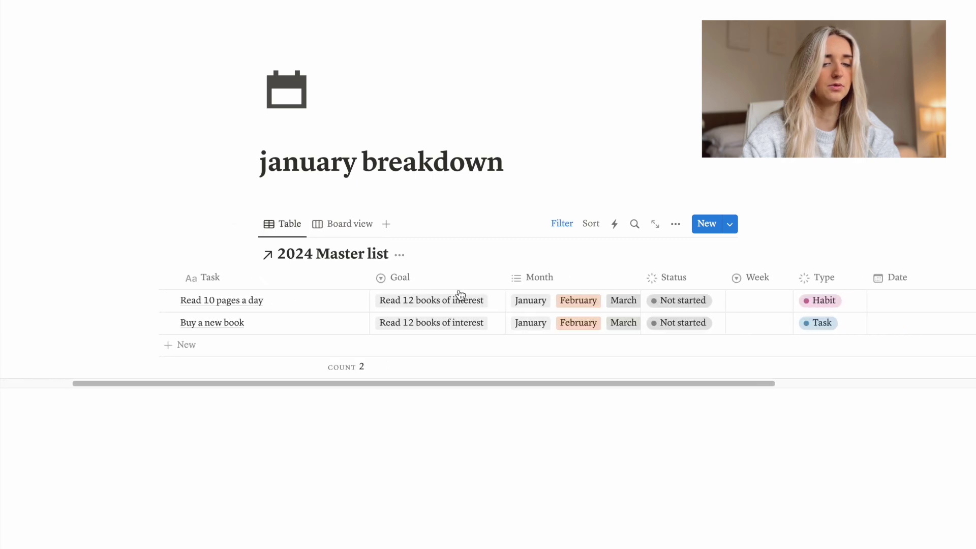
left_click(690, 304)
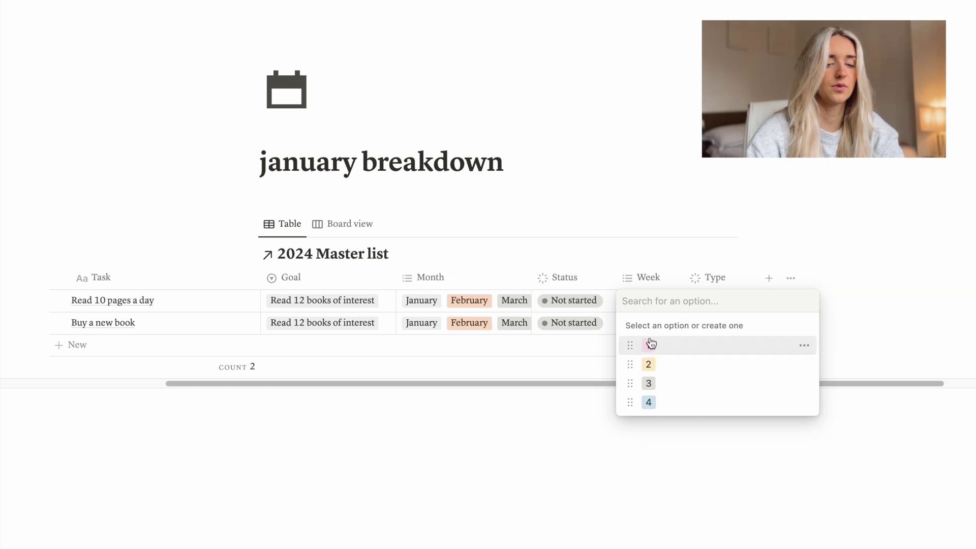
left_click(650, 345)
left_click(650, 364)
left_click(651, 384)
left_click(648, 404)
left_click(712, 206)
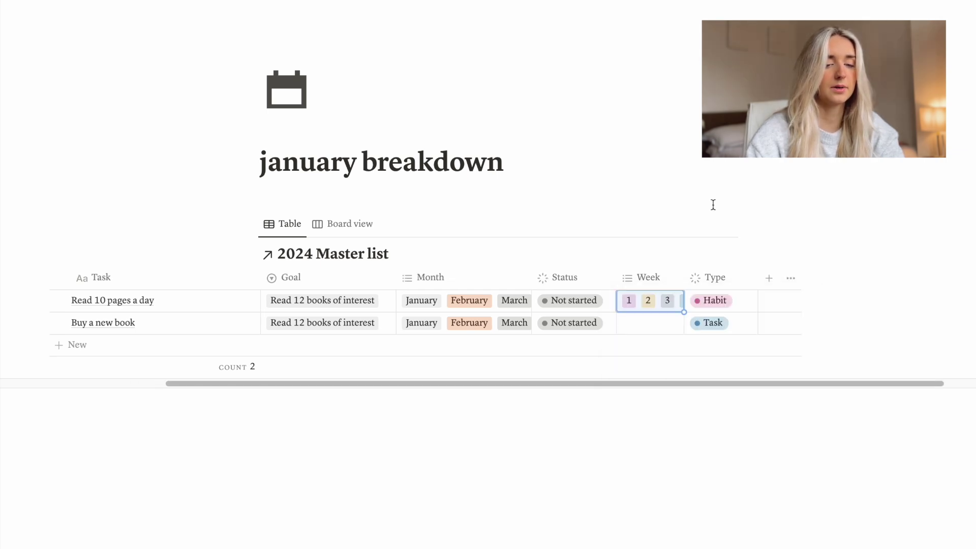
Assign week 1 to the "Buy a new book" task in the january breakdown.
left_click(638, 328)
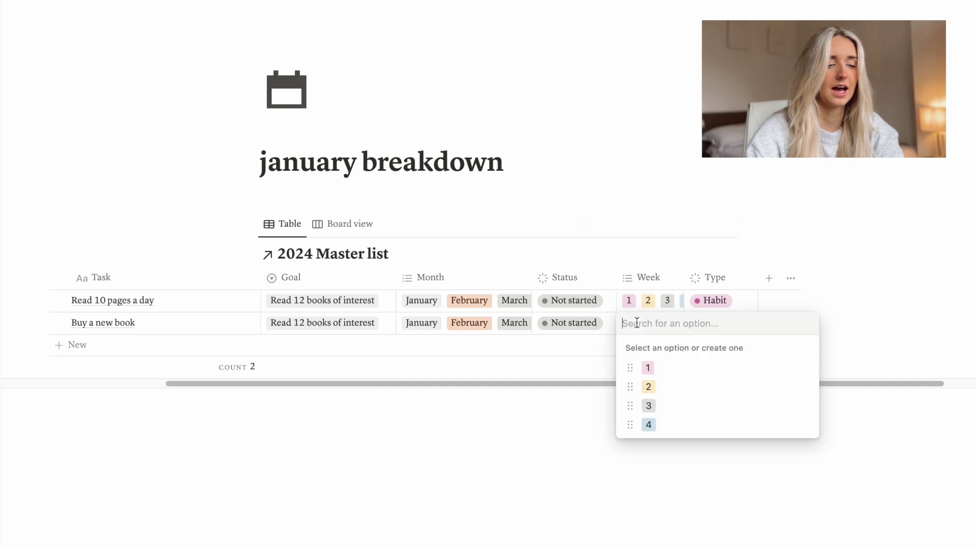
left_click(648, 368)
left_click(675, 175)
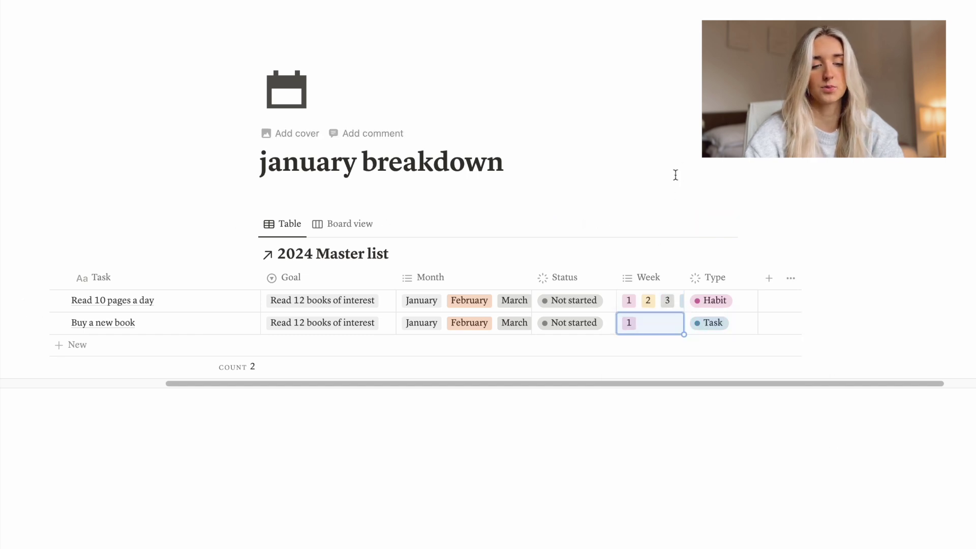
Show the january breakdown as a board and examine the tasks planned under each week.
left_click(360, 224)
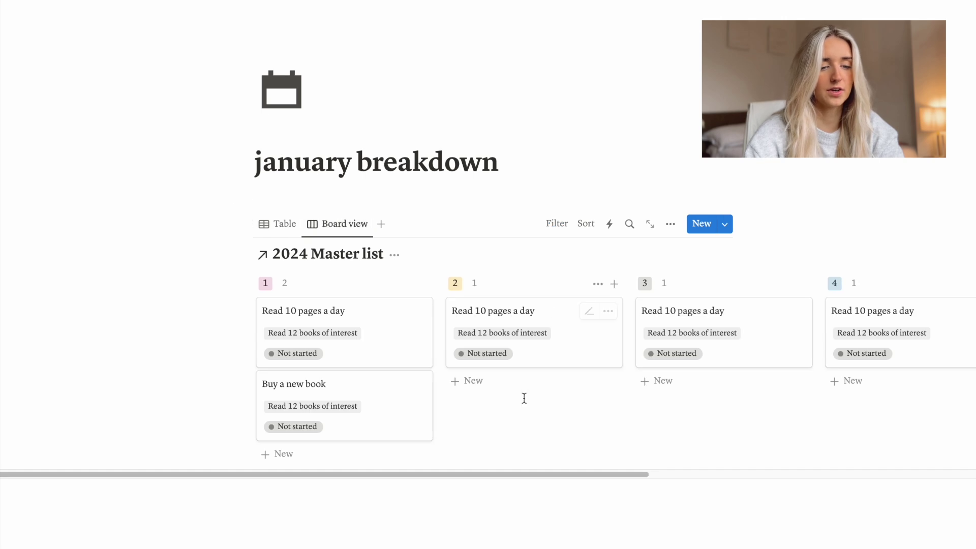
scroll(525, 398, "right", 5)
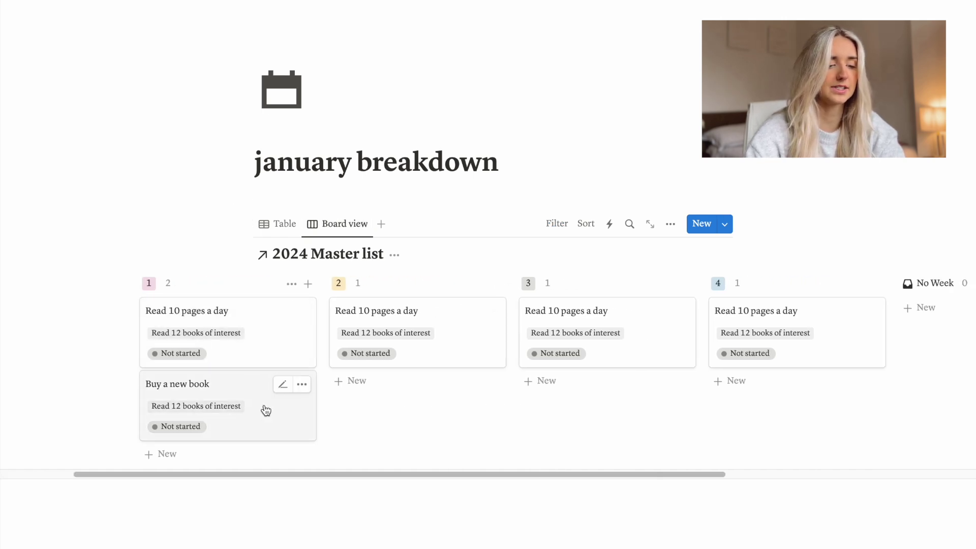
scroll(264, 410, "right", 3)
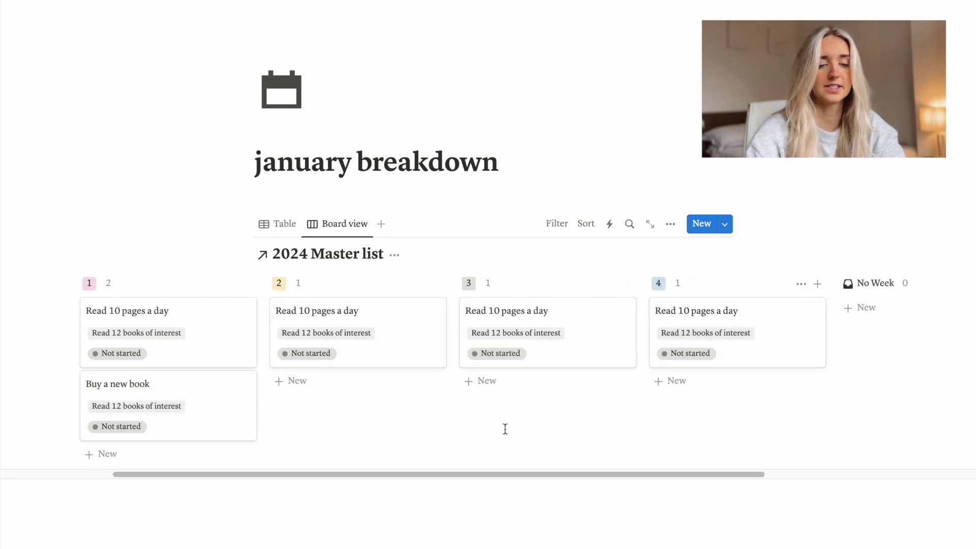
scroll(509, 417, "left", 5)
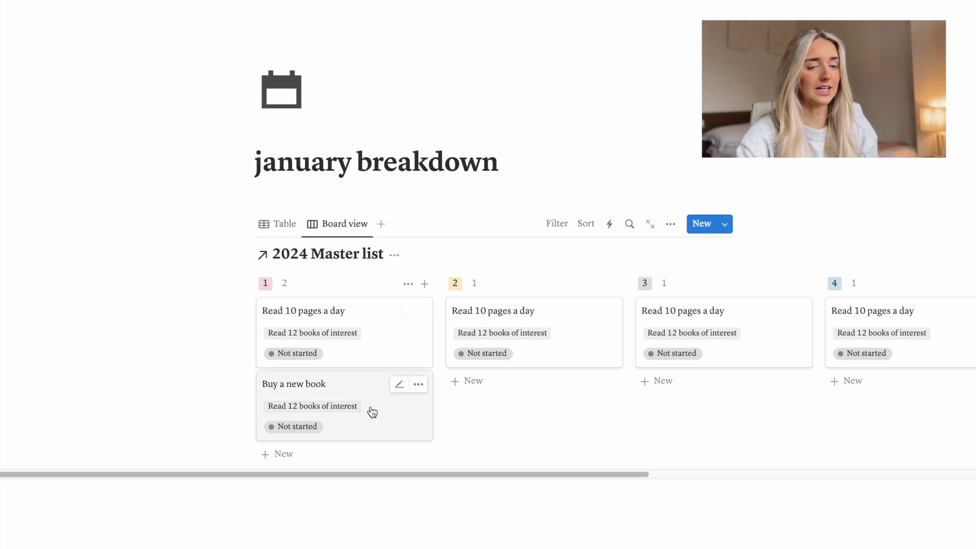
left_click_drag(374, 426, 578, 422)
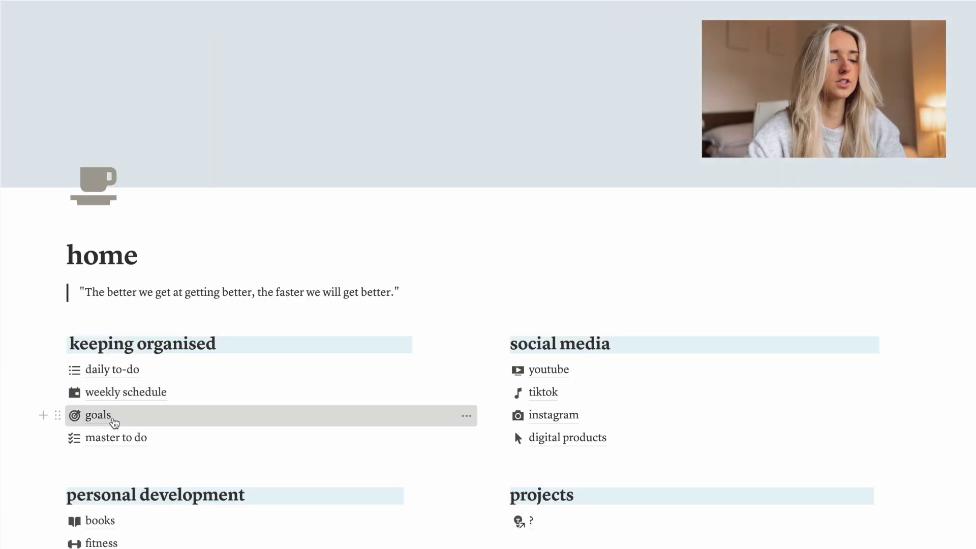
Return to the yearly goals page and add a "Go to a run club" task with the goal "Go to a run club" to the 2024 Master list.
left_click(109, 395)
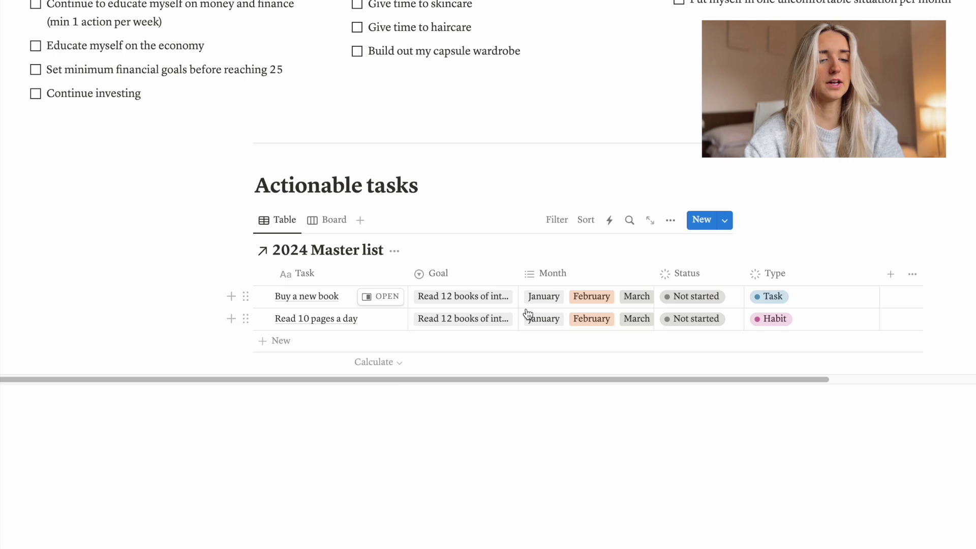
scroll(526, 315, "up", 3)
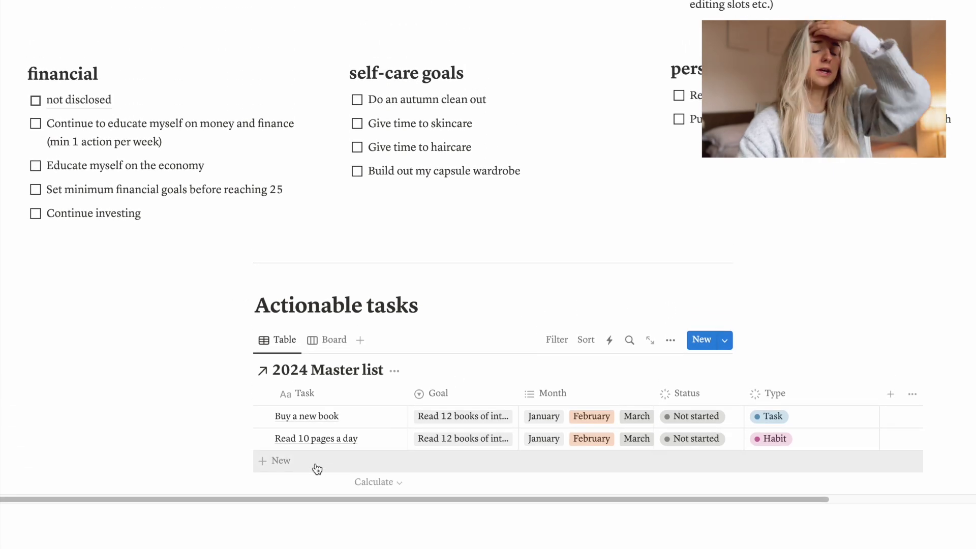
scroll(311, 483, "up", 2)
scroll(307, 493, "down", 1)
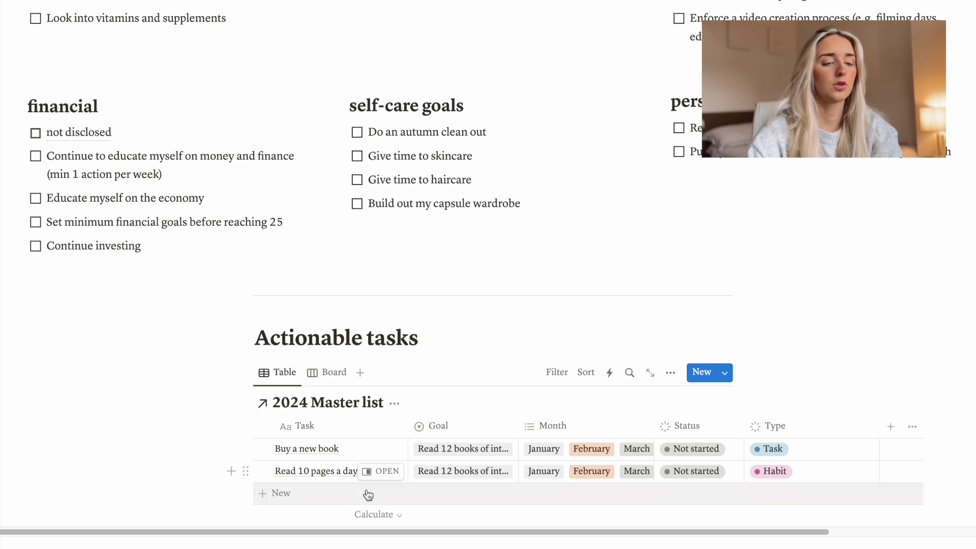
left_click(305, 494)
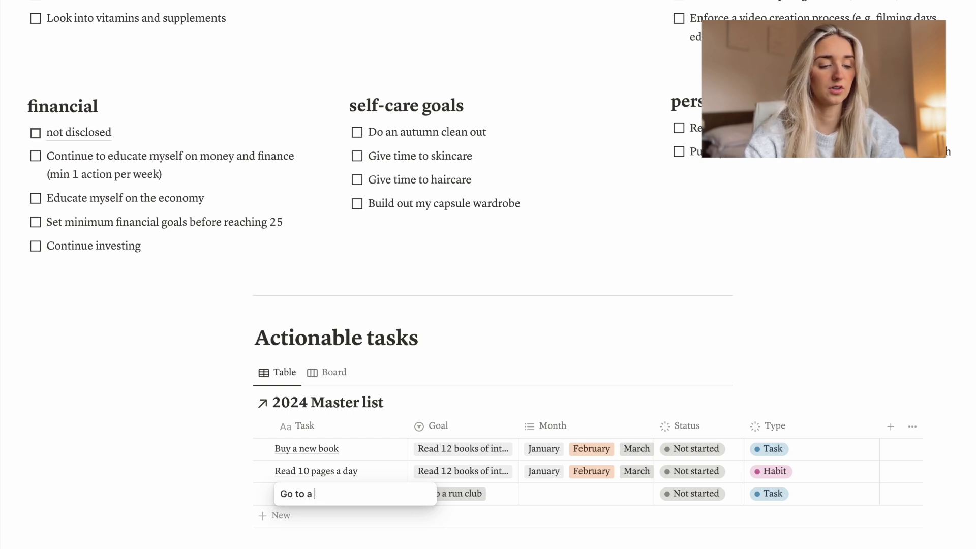
Assign April, May, June, July and August to the "Go to a run club" task.
left_click(568, 498)
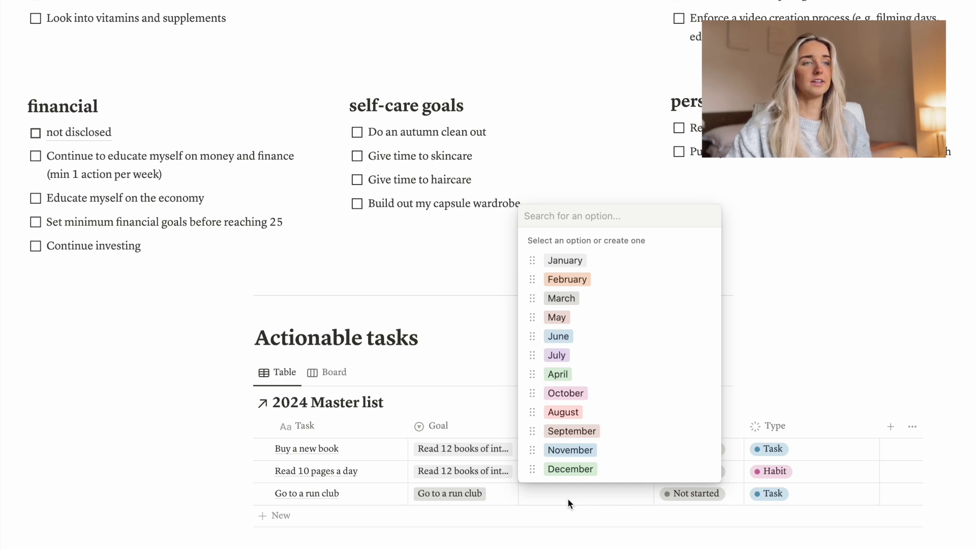
left_click(558, 374)
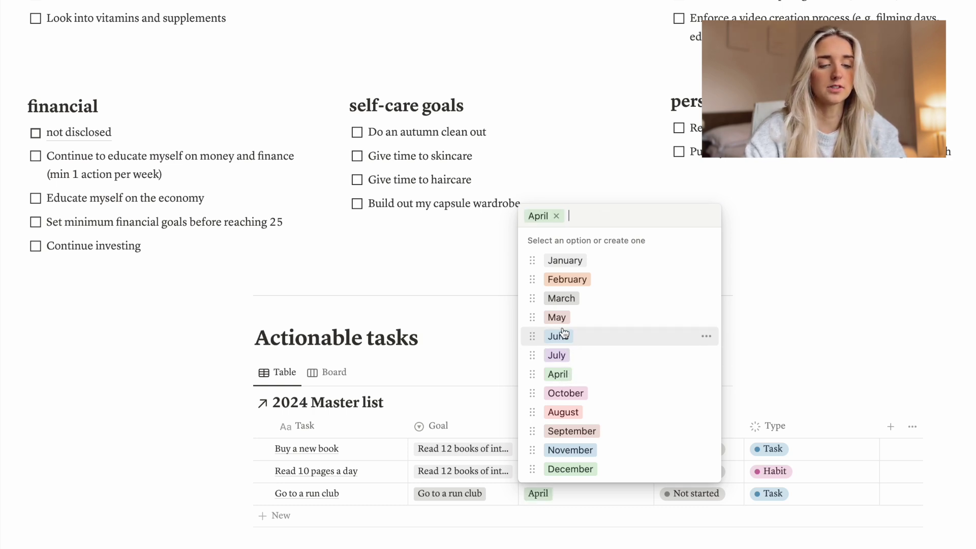
left_click(560, 318)
left_click(561, 338)
left_click(559, 355)
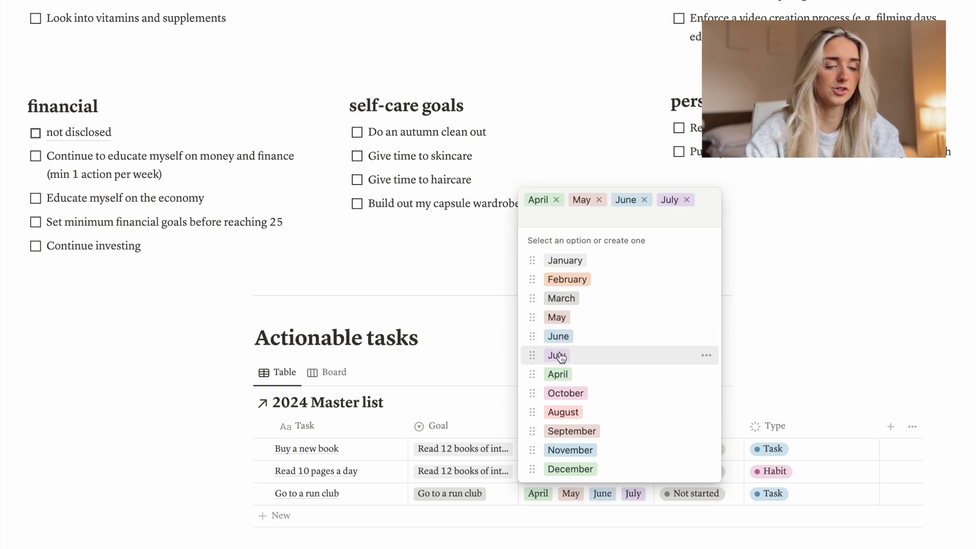
left_click(563, 413)
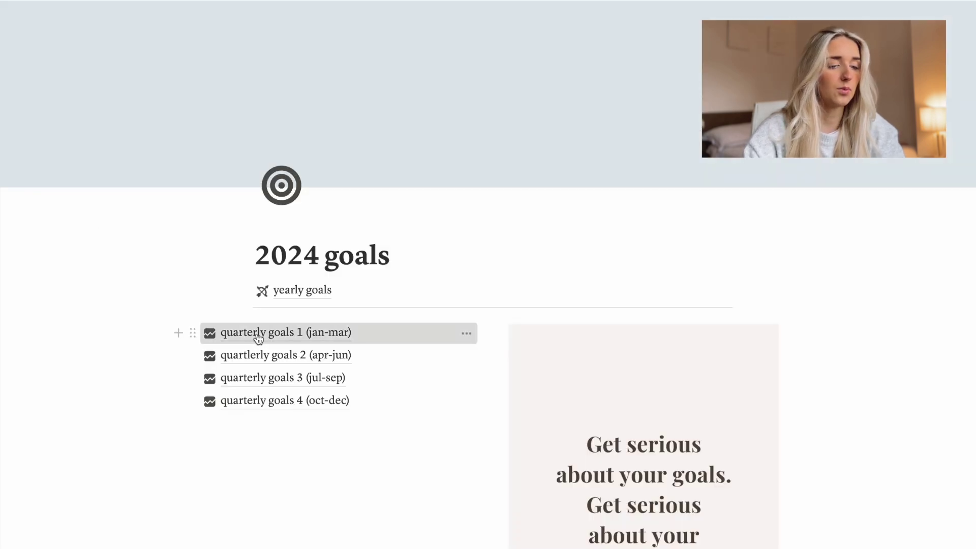
Check the quarterly goals 1 (jan-mar) and quarterly goals 2 (apr-jun) pages, and return to review the yearly goals lists.
left_click(259, 336)
scroll(523, 305, "down", 2)
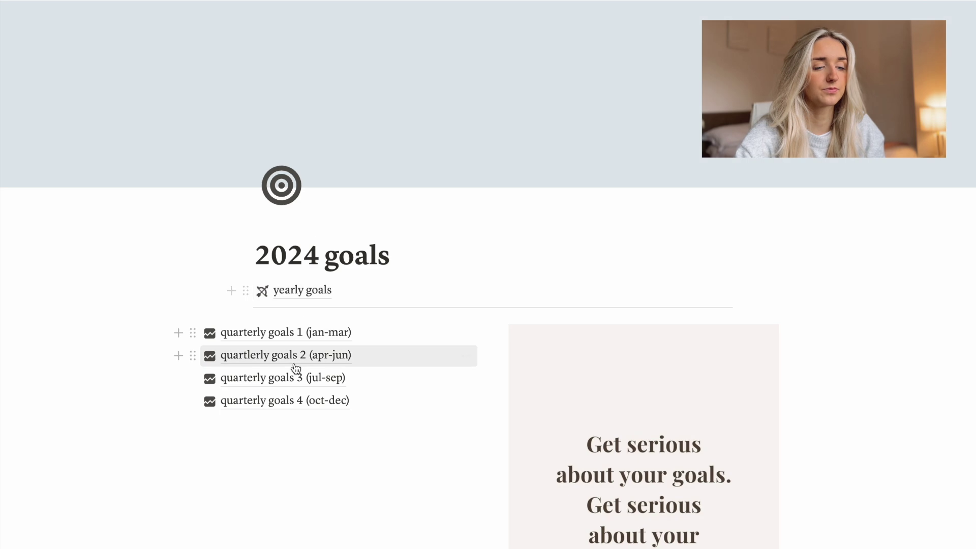
left_click(292, 360)
scroll(472, 427, "down", 1)
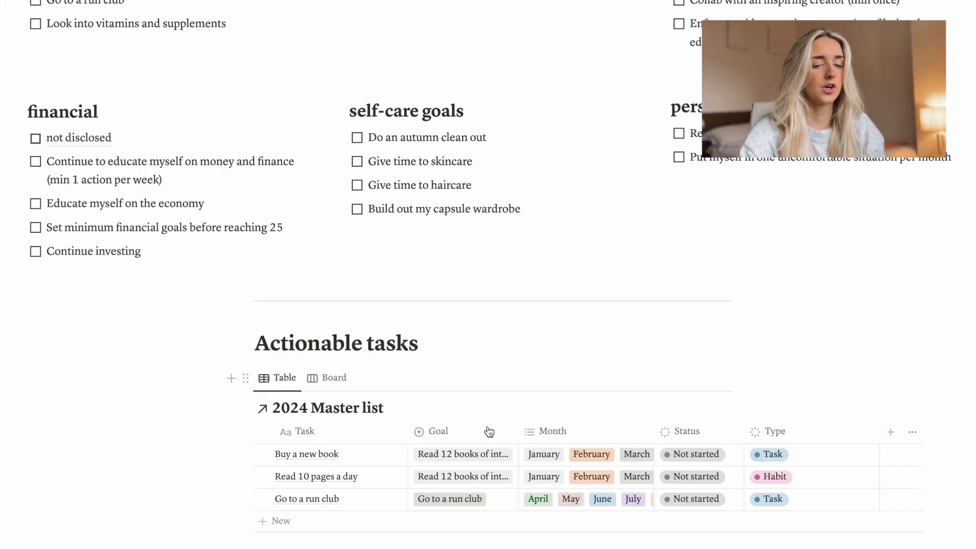
scroll(464, 412, "up", 5)
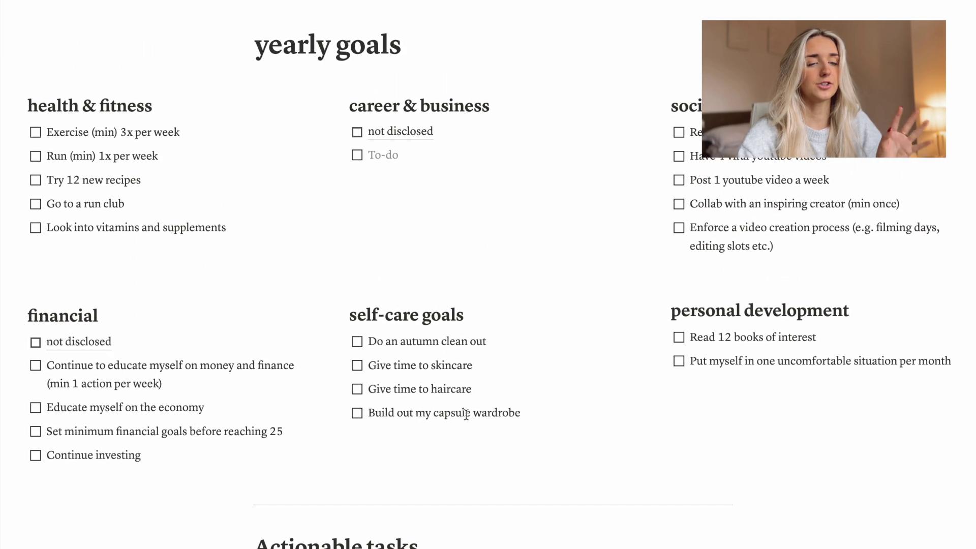